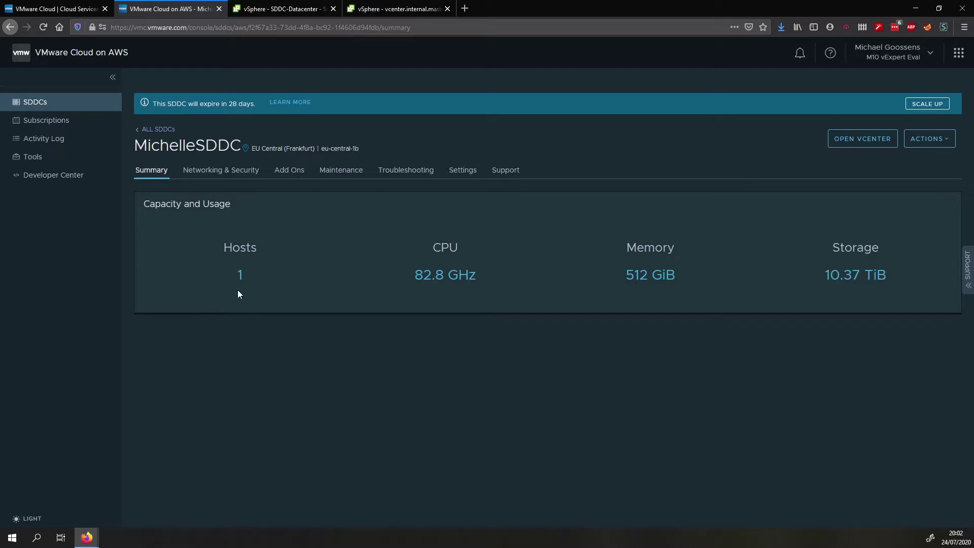
Launch the HCX console from MichelleSDDC's add-ons, then open its Networking & Security overview
click(290, 172)
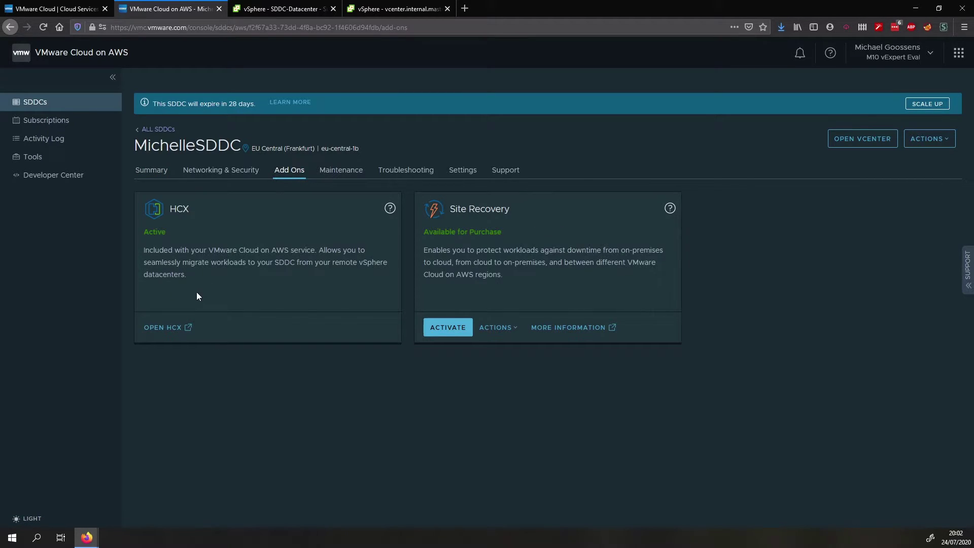
click(174, 328)
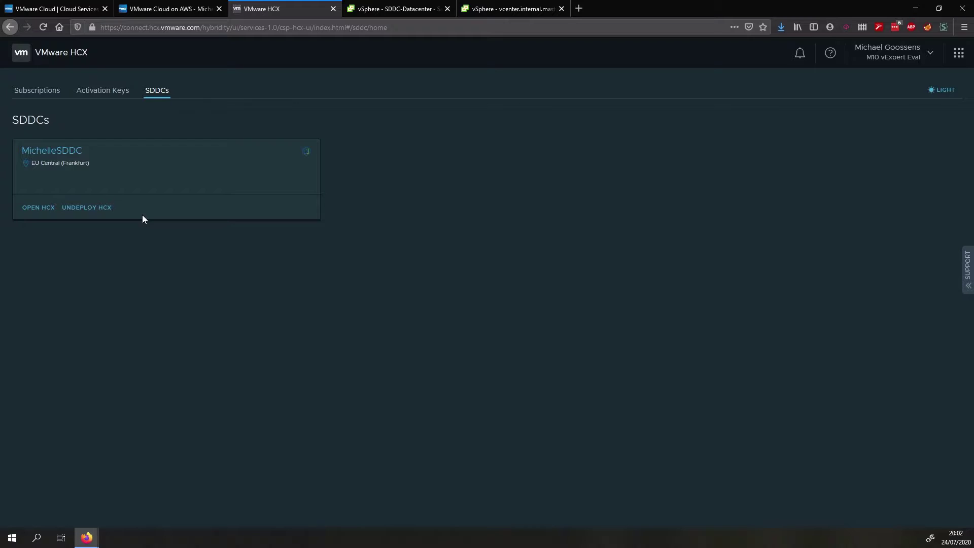
click(153, 7)
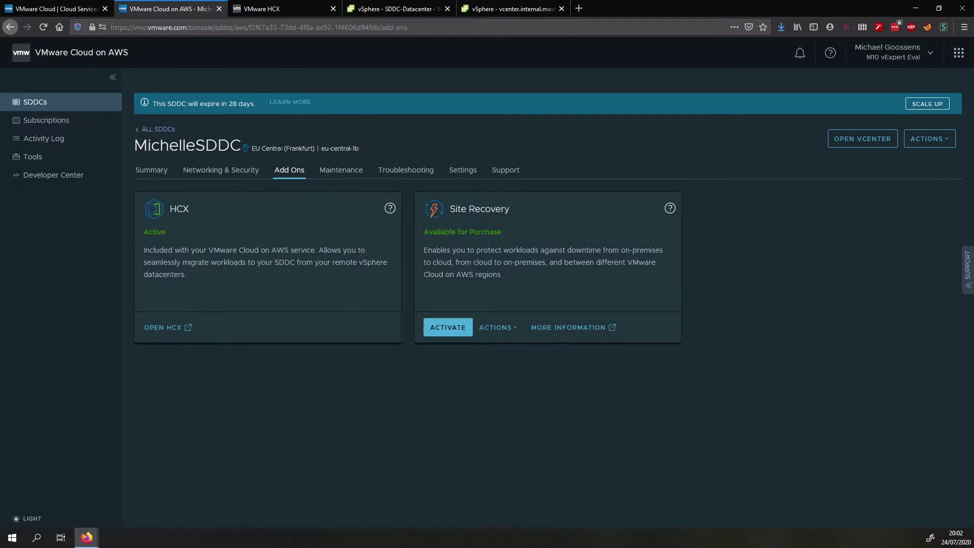
click(220, 172)
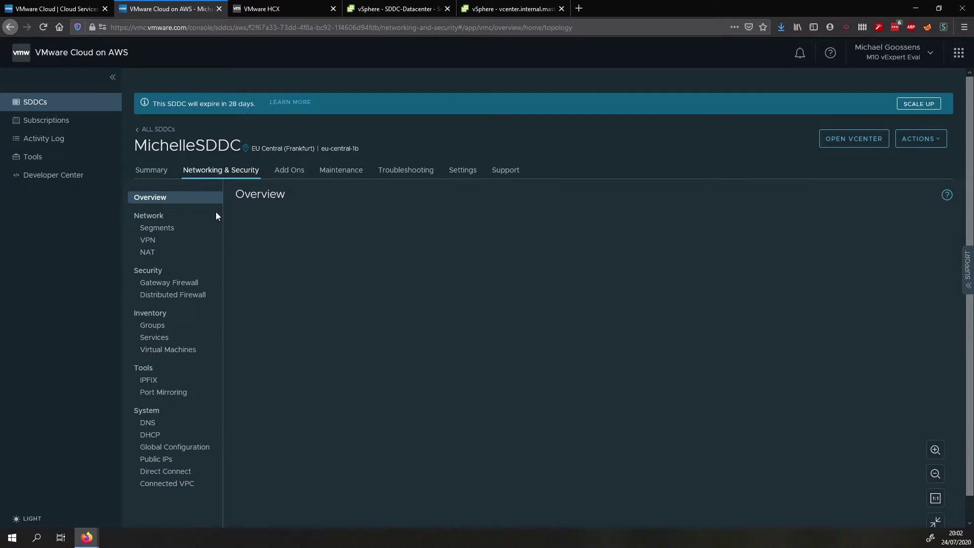
Check the HCX Inbound rule in the Management Gateway firewall, then return to the HCX console
click(183, 285)
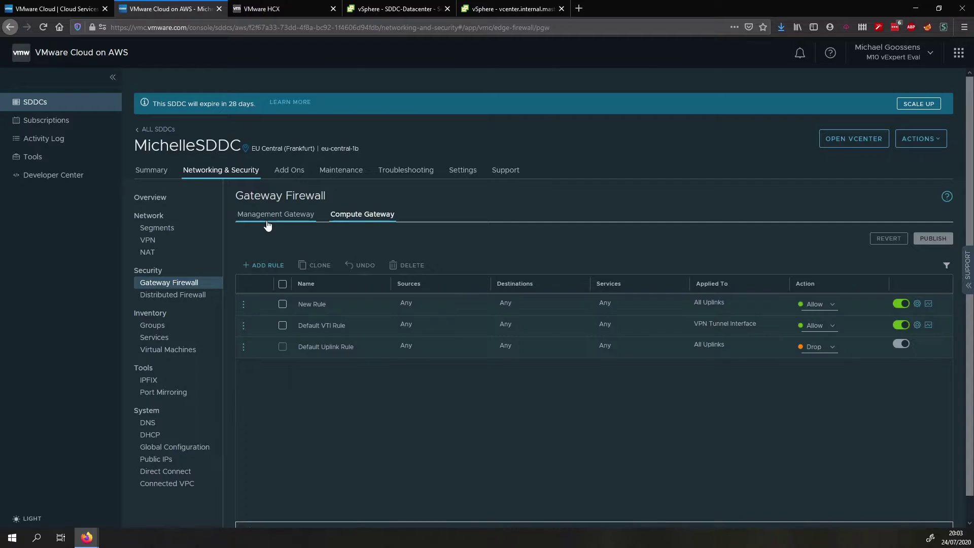
click(270, 221)
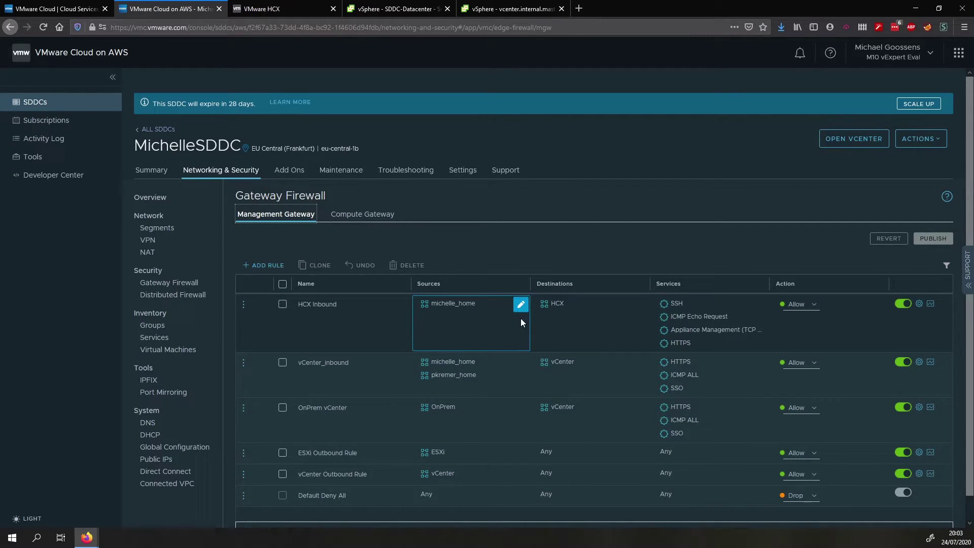
mouse_move(578, 319)
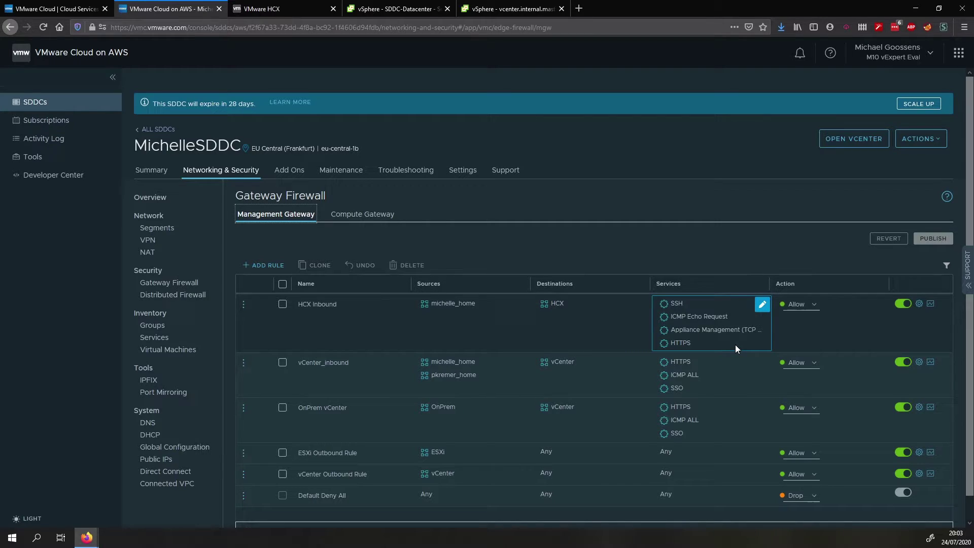
click(293, 4)
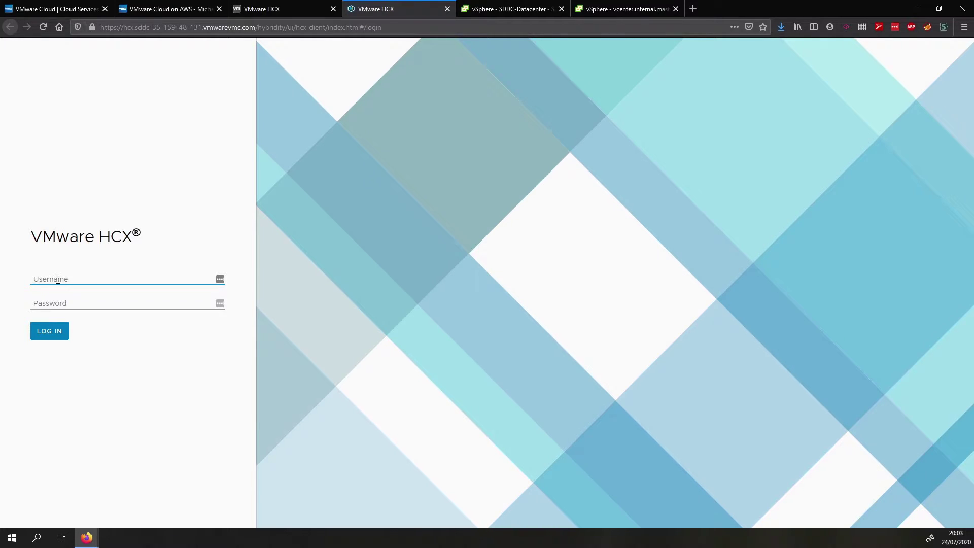
Sign in to HCX as the cloud administrator with the saved password, declining save-login prompts, and open System Updates
text(cloudadmin@vmc.local)
key(Tab)
click(81, 317)
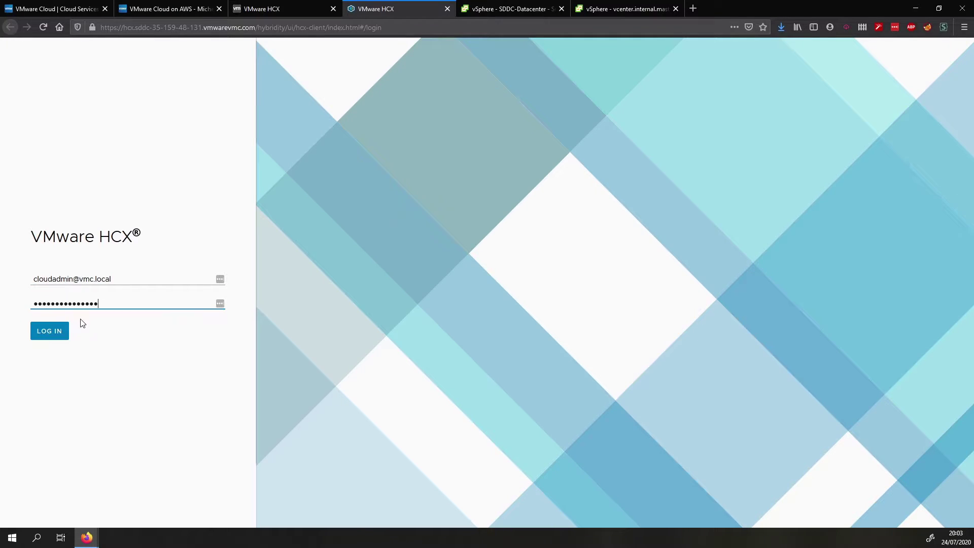
click(49, 343)
click(174, 122)
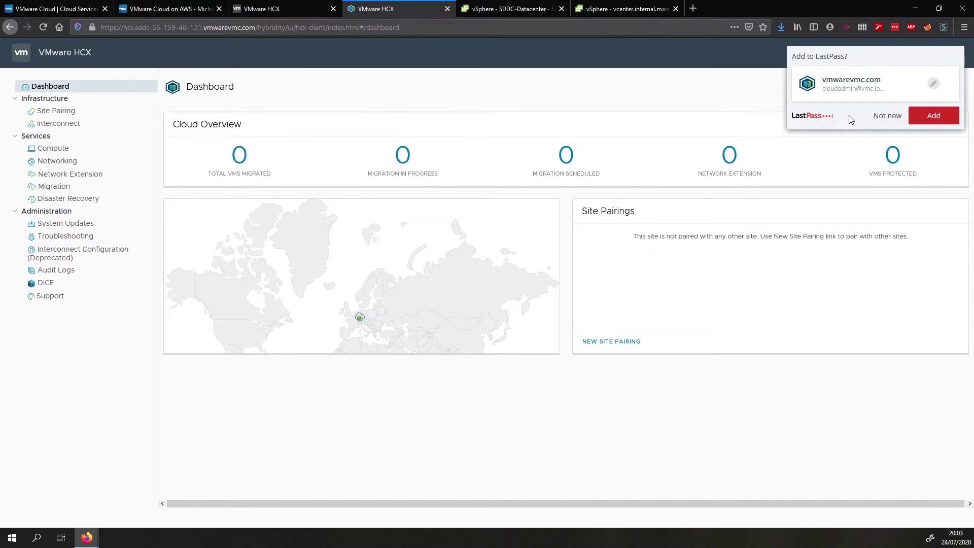
click(879, 116)
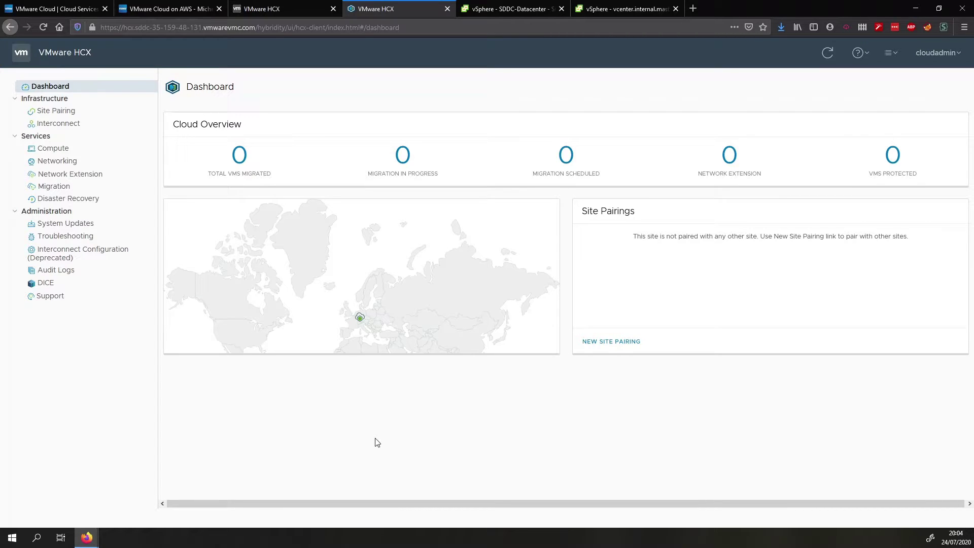
click(68, 226)
Request and copy the HCX Connector download link, then load it to fetch VMware-HCX-Connector-3.5.3-16460208.ova
click(266, 141)
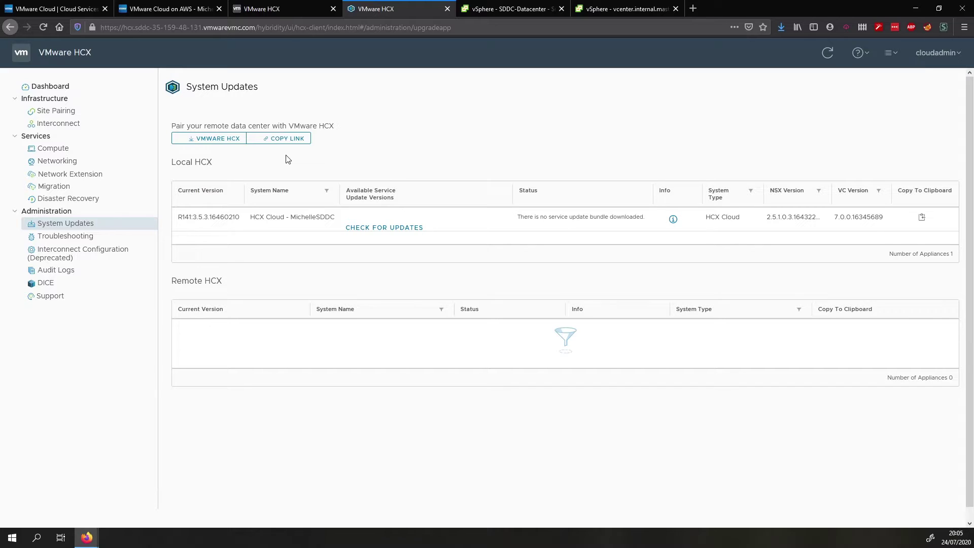
click(278, 138)
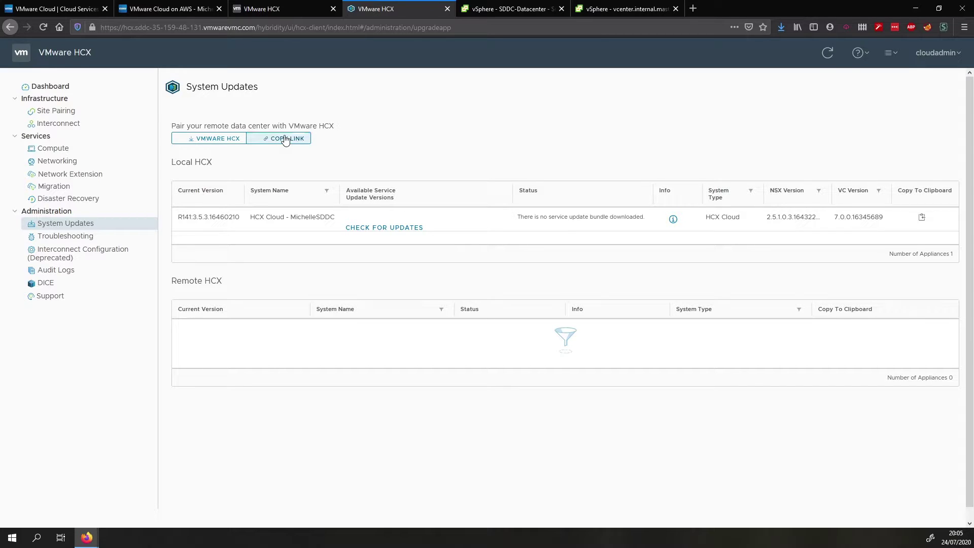
click(692, 8)
right_click(663, 27)
click(705, 78)
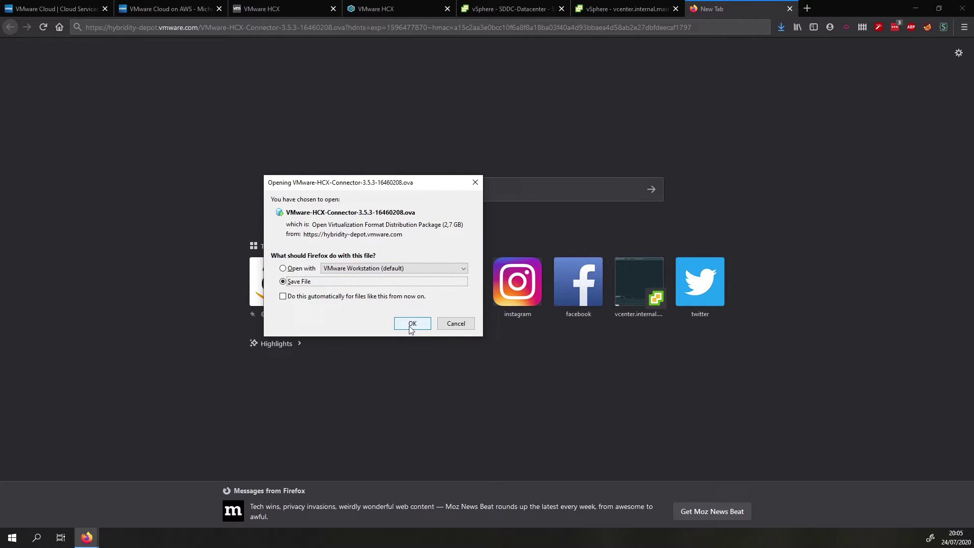
Save the 2.7 GB HCX Connector OVA to disk, close the extra tab and check download progress
click(411, 327)
click(789, 9)
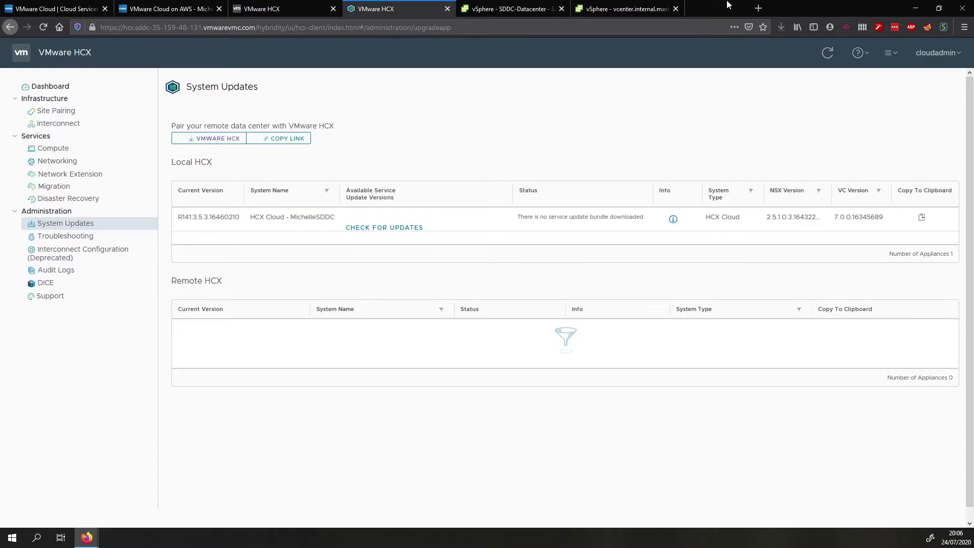
click(783, 23)
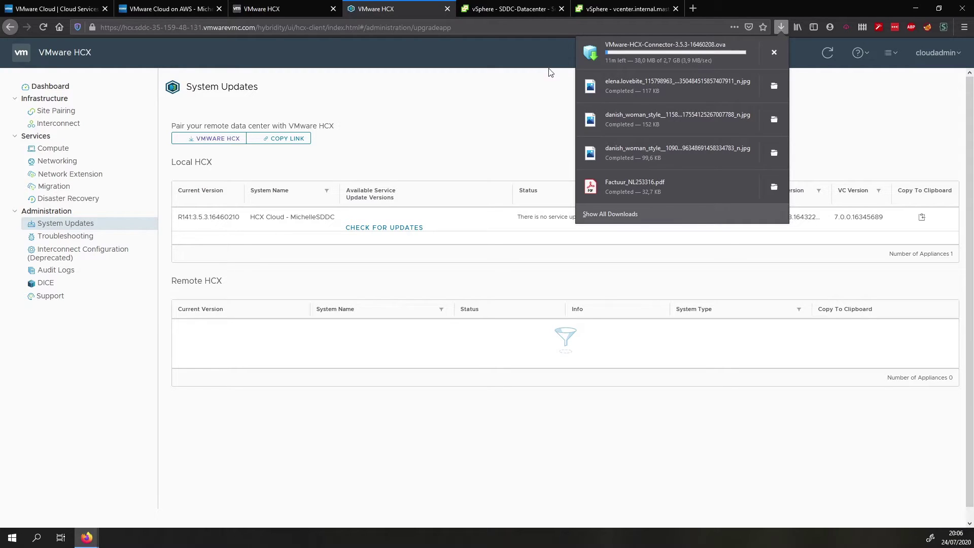
click(491, 88)
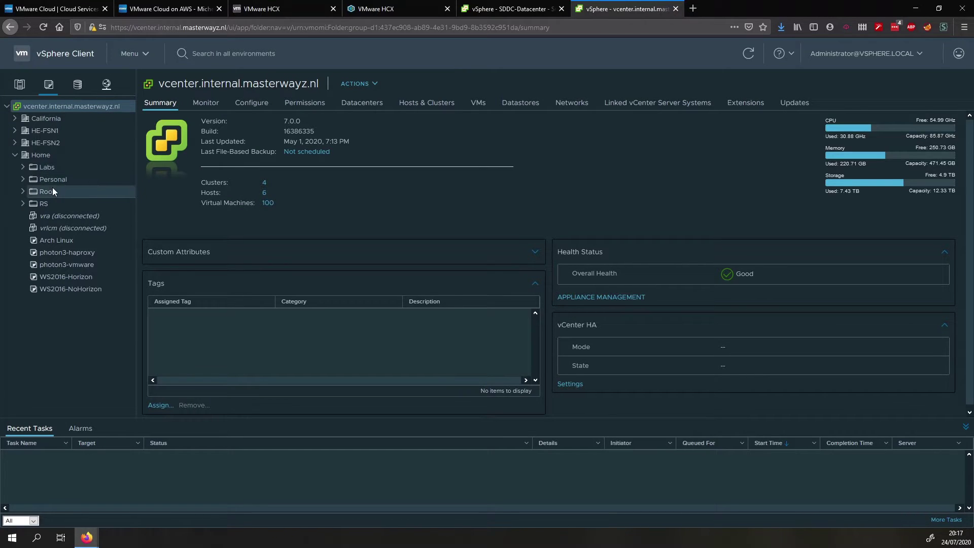
Create a new folder named HCX under Root
right_click(50, 191)
click(95, 250)
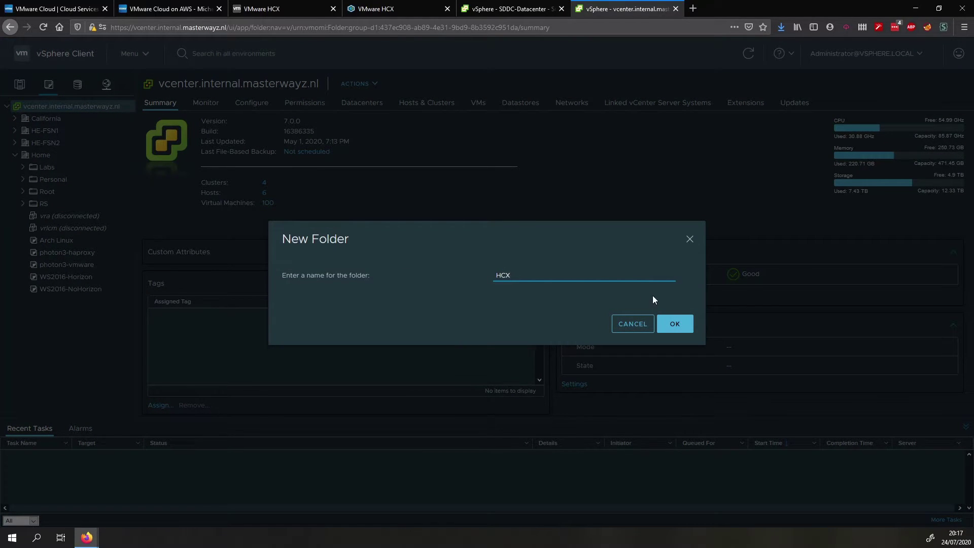
click(676, 323)
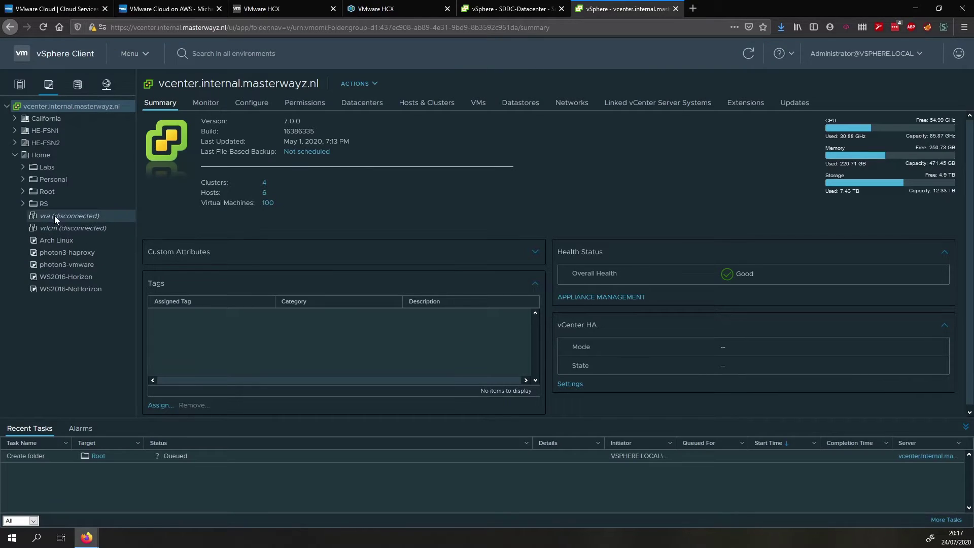
click(23, 192)
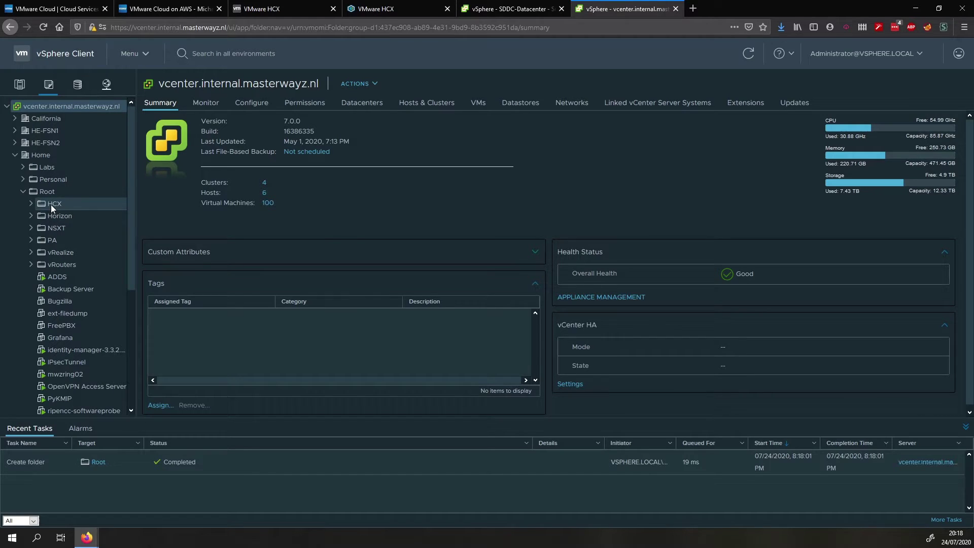
Deploy an OVF template into HCX from the local file VMware-HCX-Connector-3.5.3-16460208.ova
click(52, 208)
right_click(52, 206)
click(103, 247)
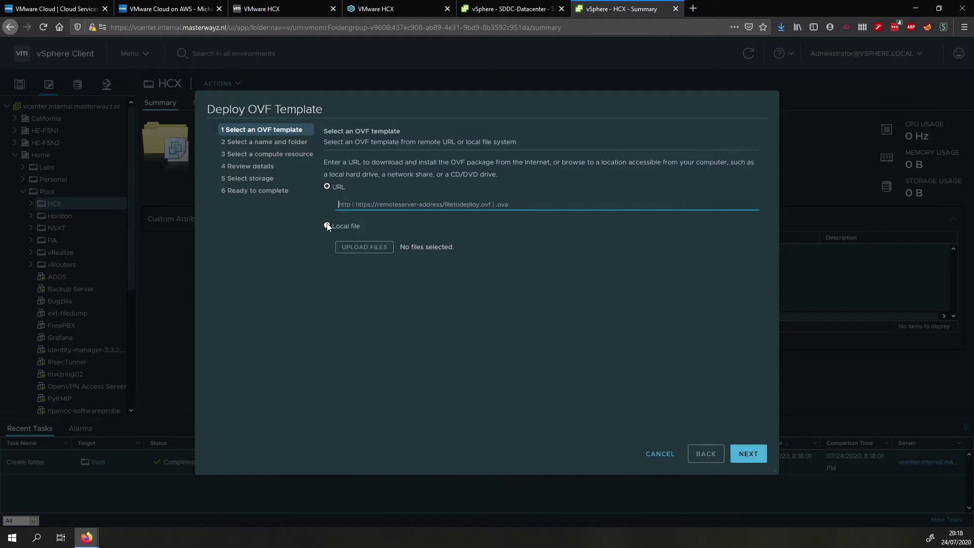
click(327, 226)
click(367, 246)
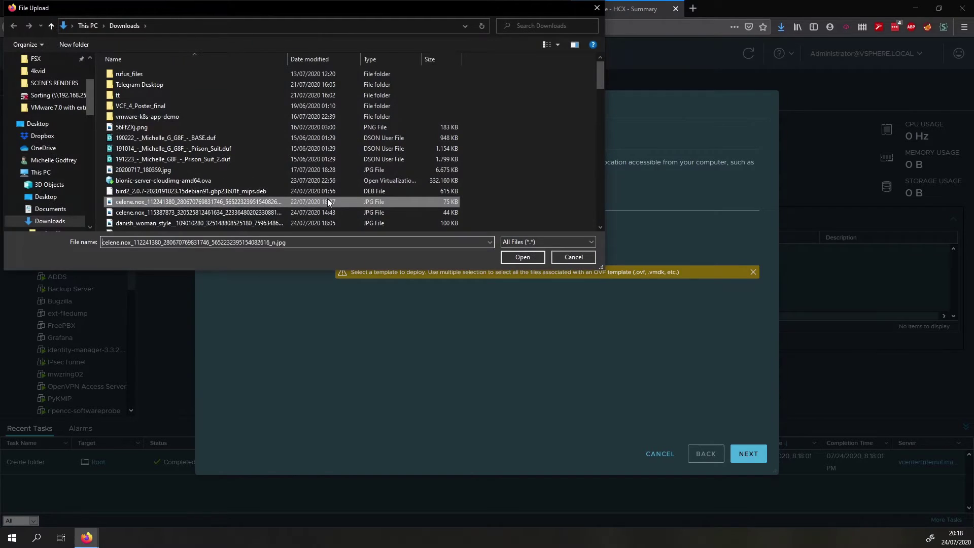
click(299, 242)
text(v)
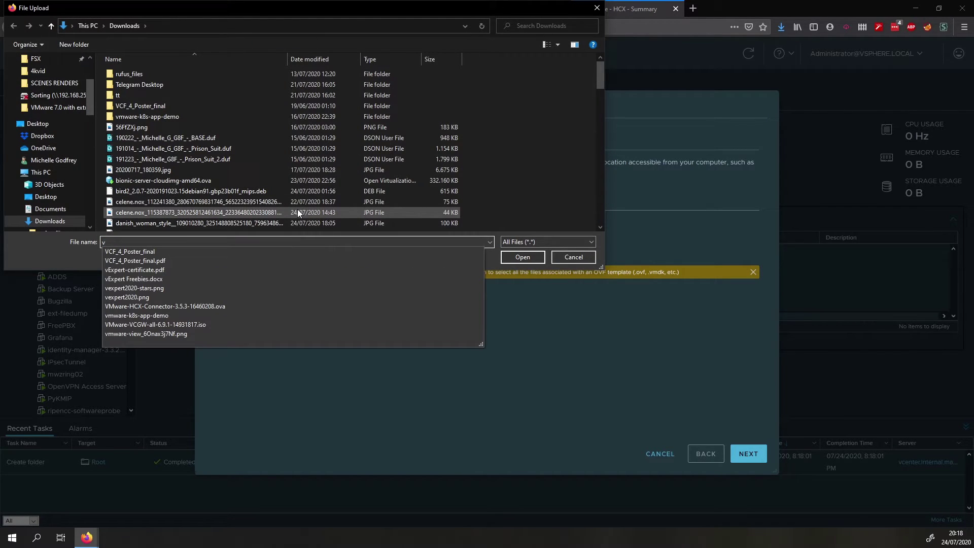
click(214, 306)
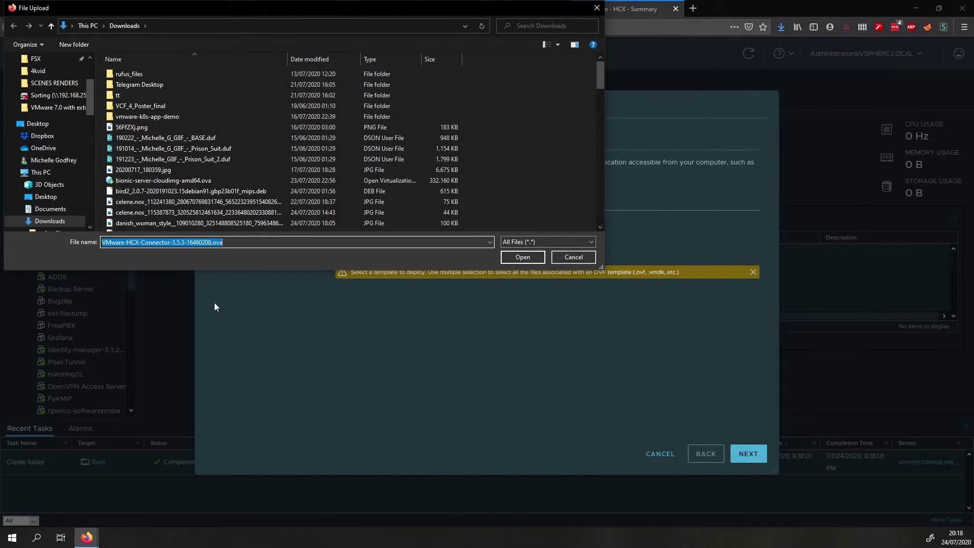
Name the VM hcx-connector in the HCX folder and choose COMG1 as its compute resource
click(514, 255)
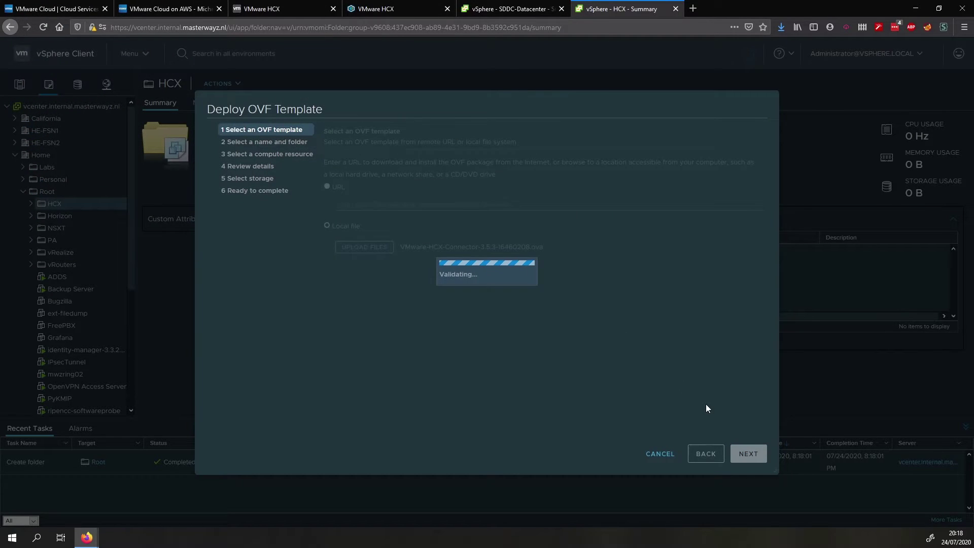
click(748, 454)
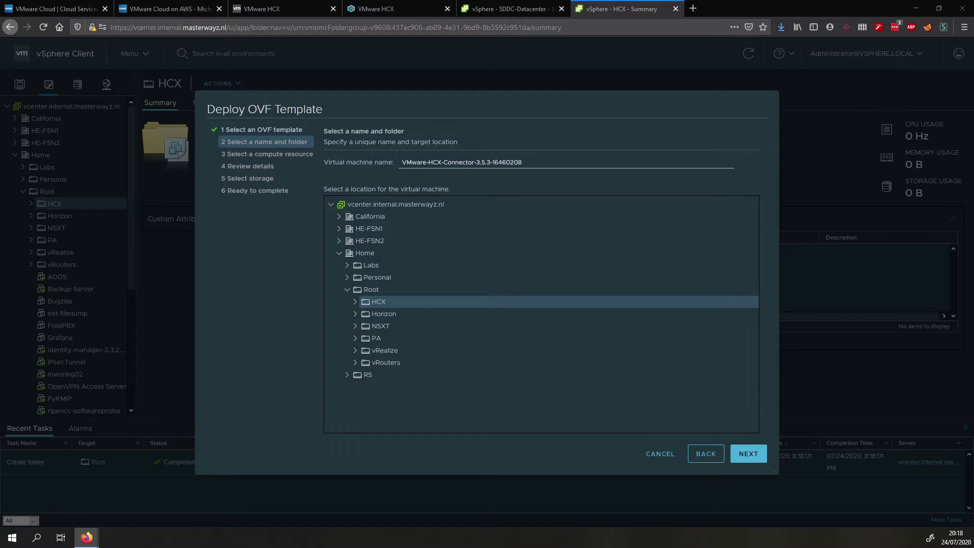
triple_click(536, 170)
text(hc)
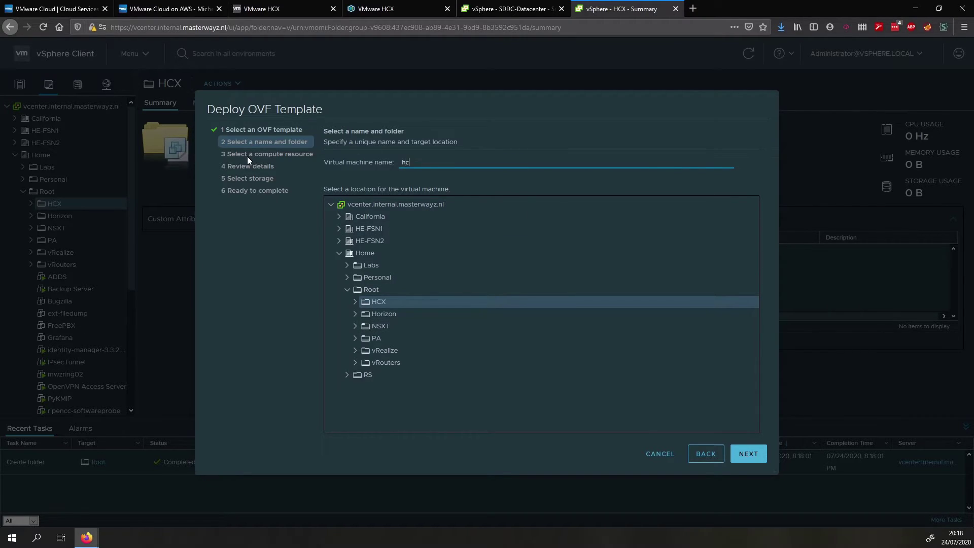
text(x-connector)
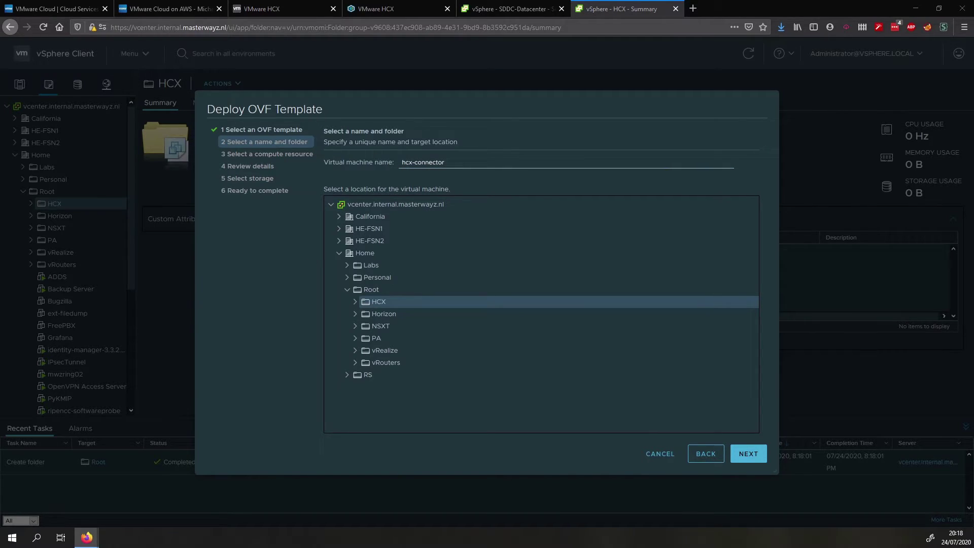
click(746, 454)
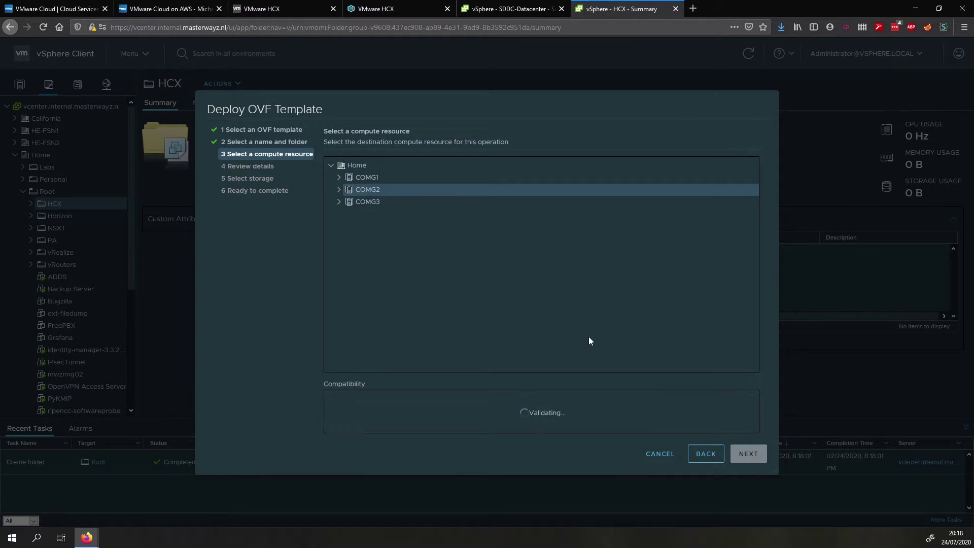
click(369, 179)
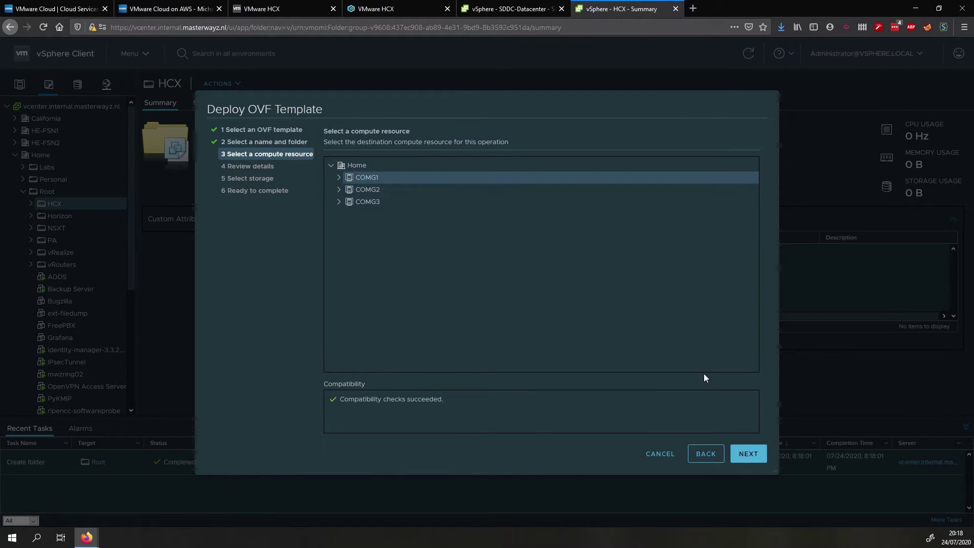
Confirm COMG1 and the template details, and accept all license agreements
click(736, 448)
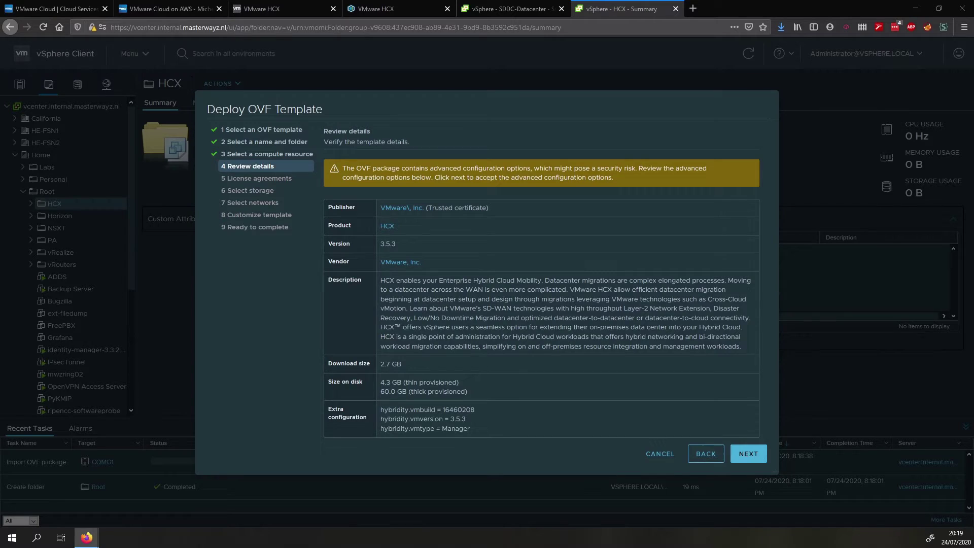
click(748, 454)
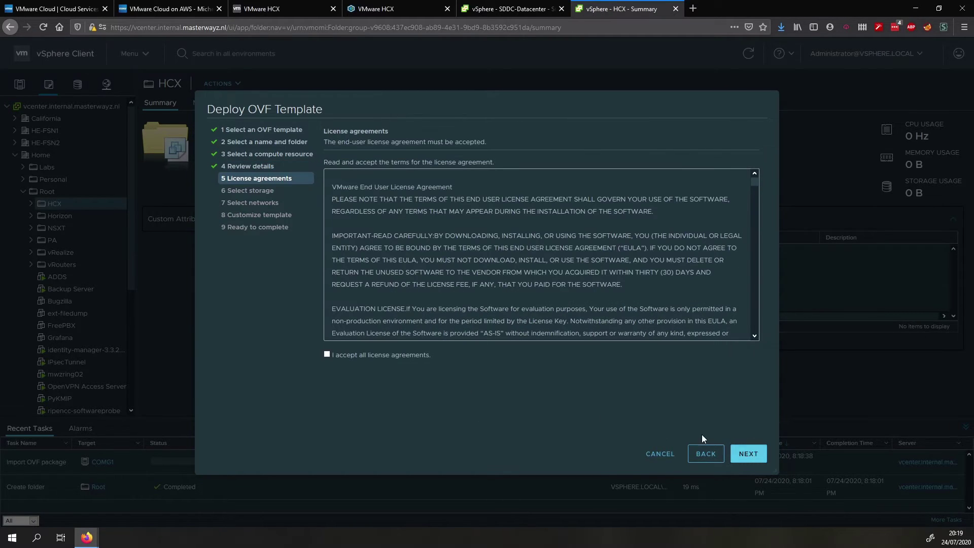
click(418, 355)
click(747, 454)
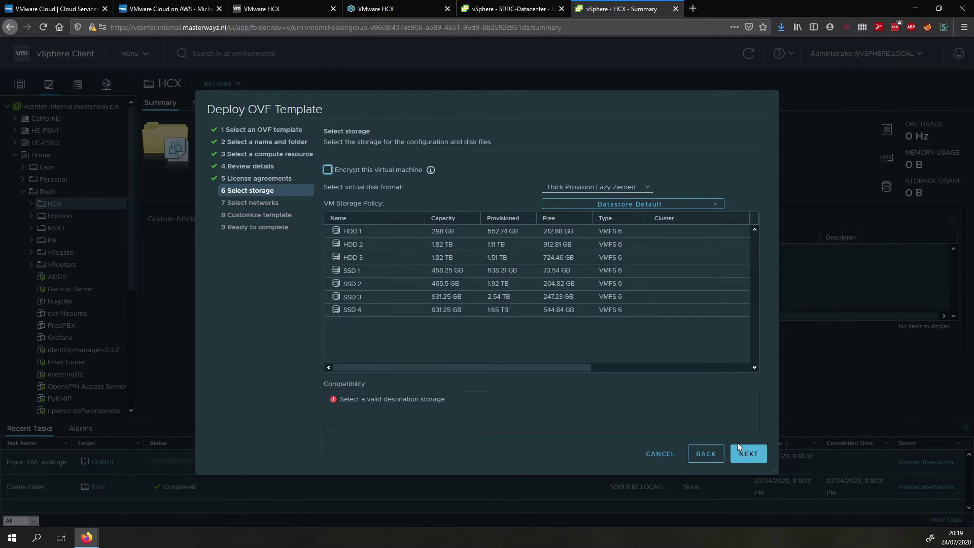
Store the appliance on datastore SSD 4 with Thin Provision disk format
click(631, 298)
click(588, 187)
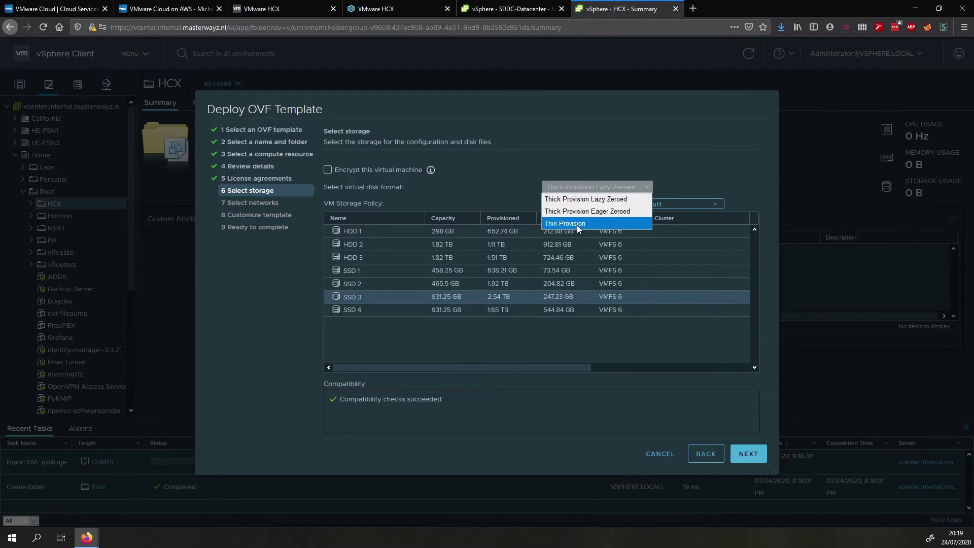
click(573, 307)
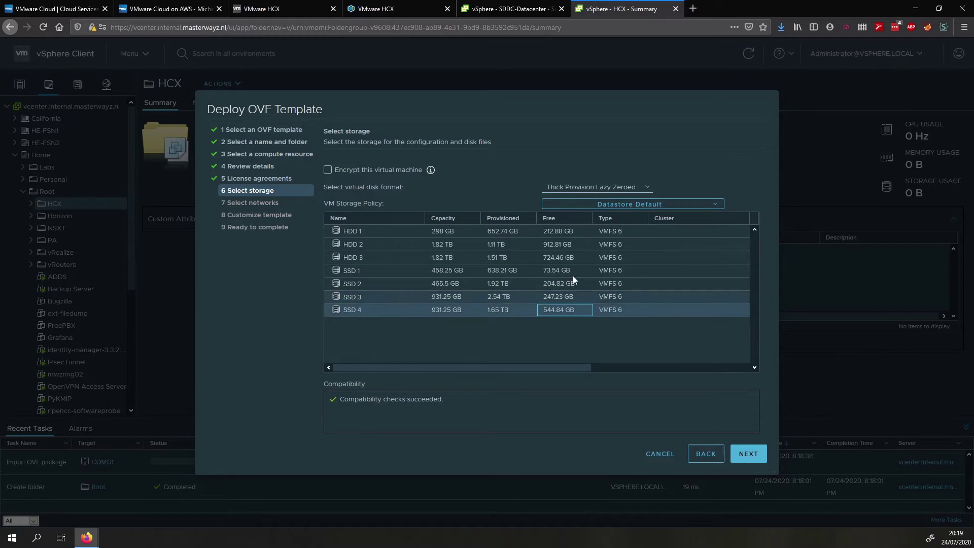
click(588, 187)
click(571, 225)
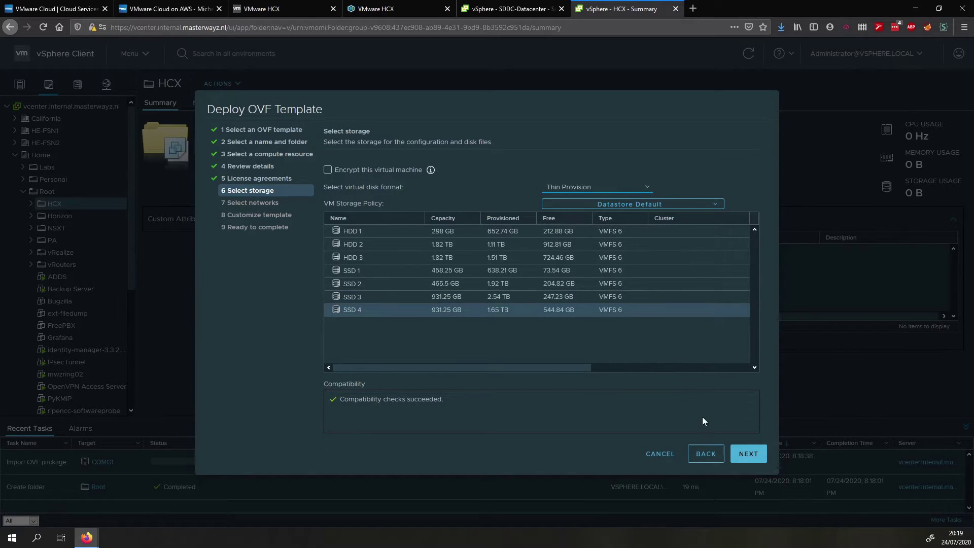
click(732, 447)
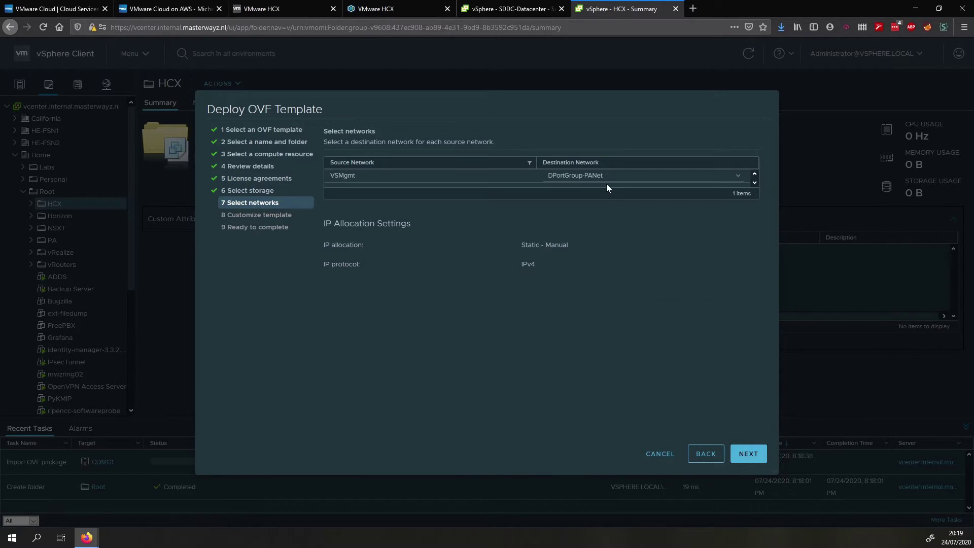
Map the VSMgmt network to DPortGroup-LAN
click(607, 179)
click(609, 200)
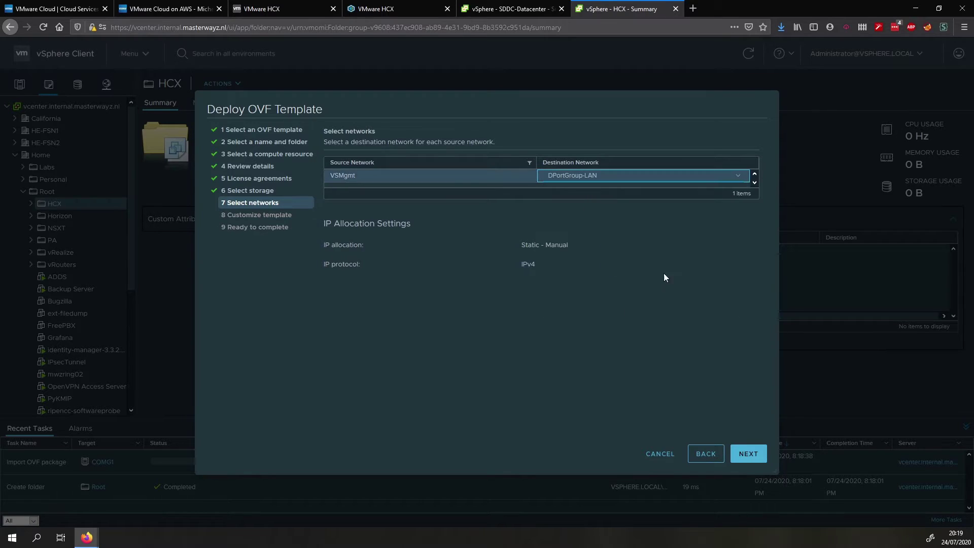
click(741, 449)
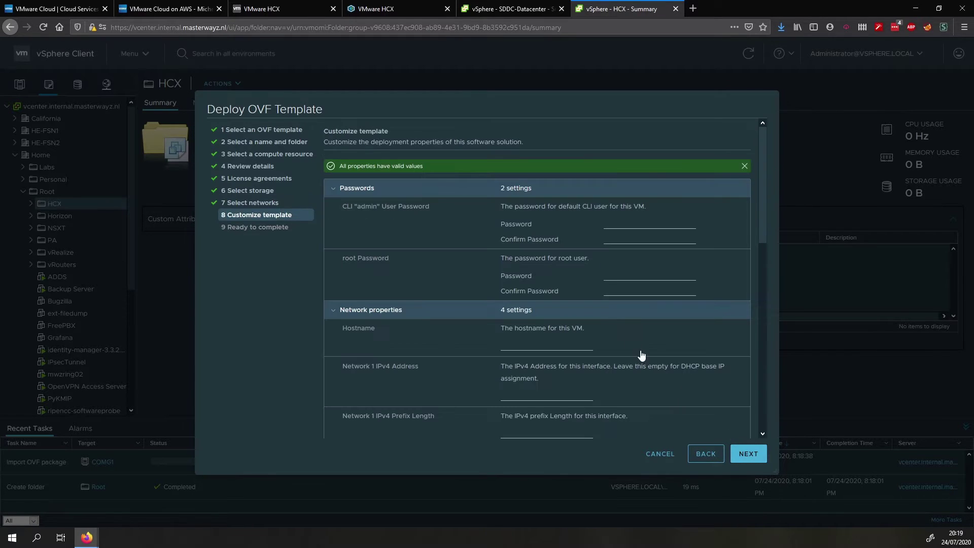
Enter and confirm the CLI admin and root passwords
click(633, 225)
text(******)
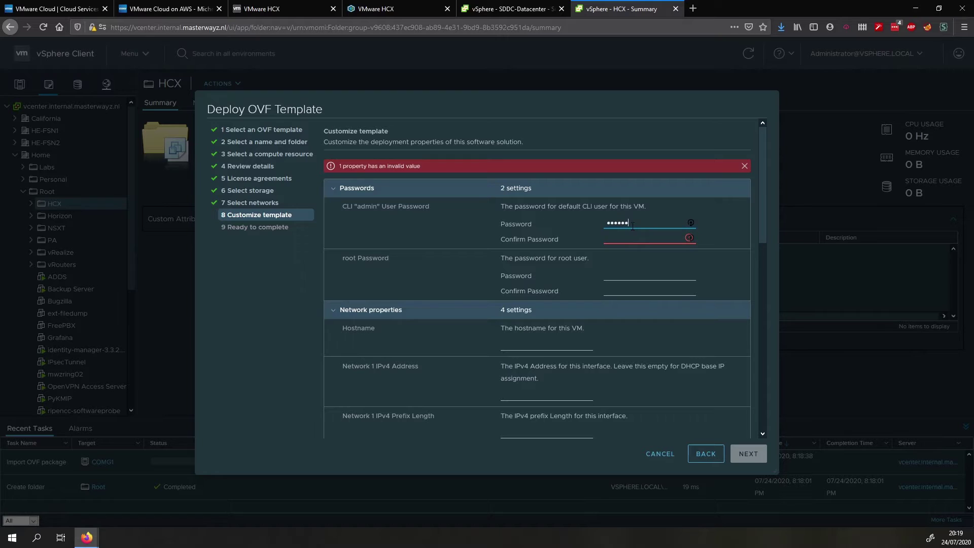
key(Tab)
text(*********)
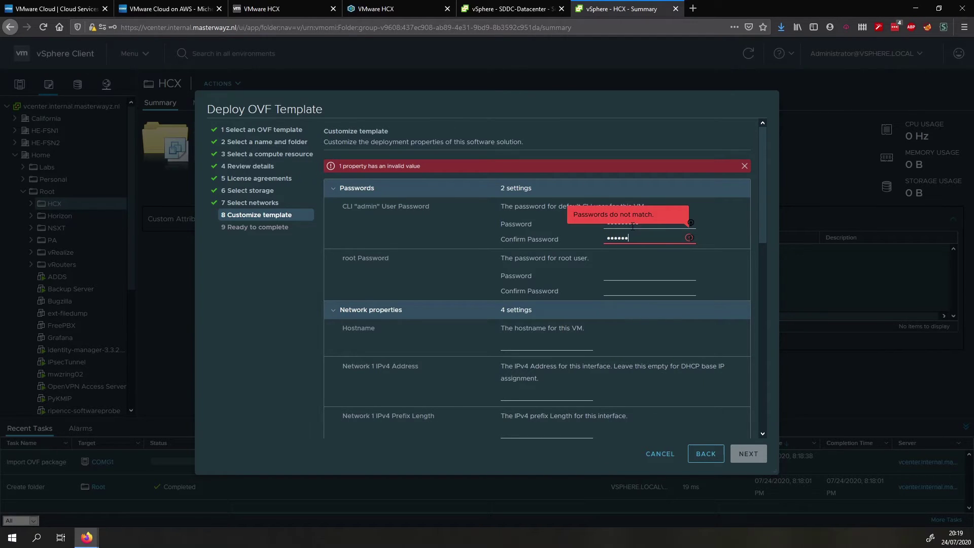
key(Tab)
text(******)
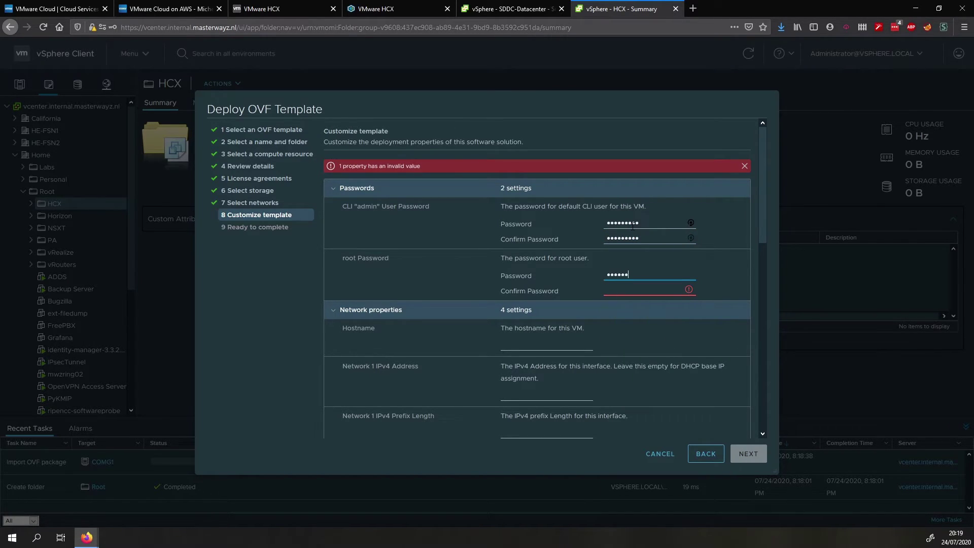
text(***)
key(Tab)
text(**)
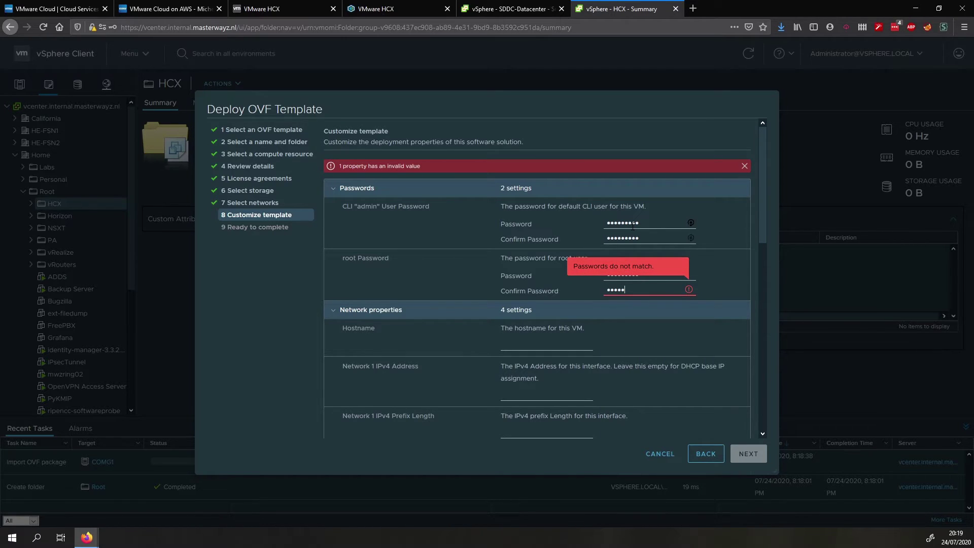
text(********)
Set hostname hcxconnector.internal.masterwayz.nl, IP 192.168.254.38/24 and gateway 192.168.254.1
key(Tab)
text(hcx)
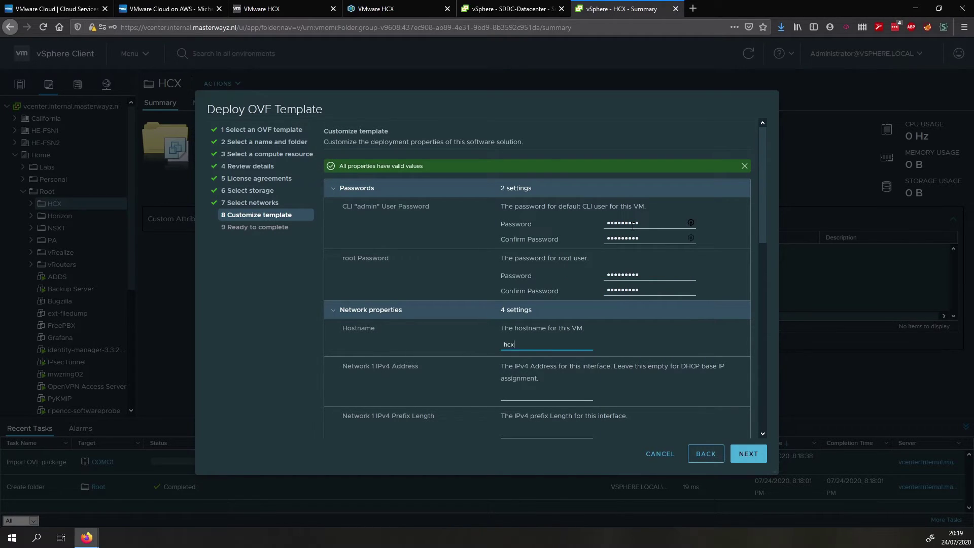
text(connector.internal.masterwayz.nl)
key(Tab)
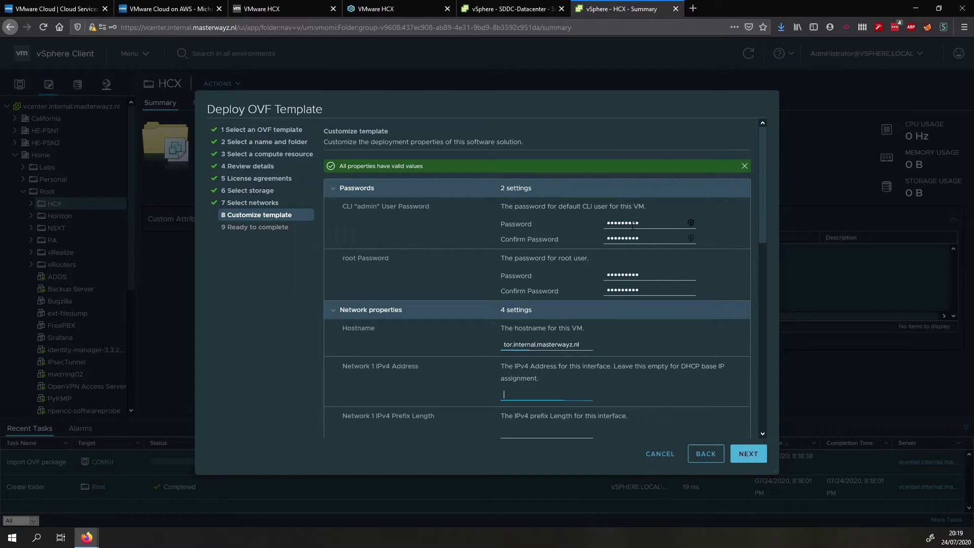
text(192.168.254.38)
key(Tab)
text(24)
key(Tab)
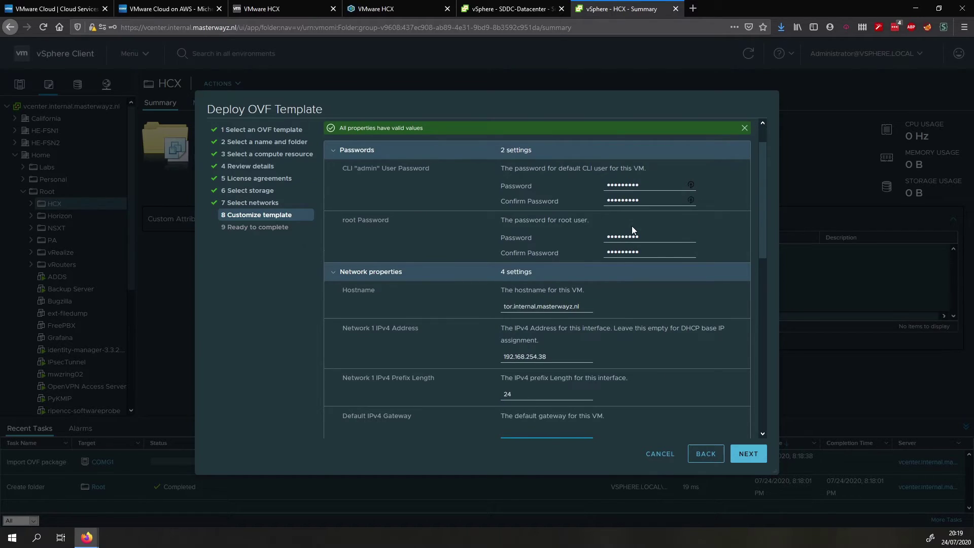
text(192.168.254.1)
Correct the mistyped DNS server entry and set NTP server 192.168.254.210
triple_click(555, 358)
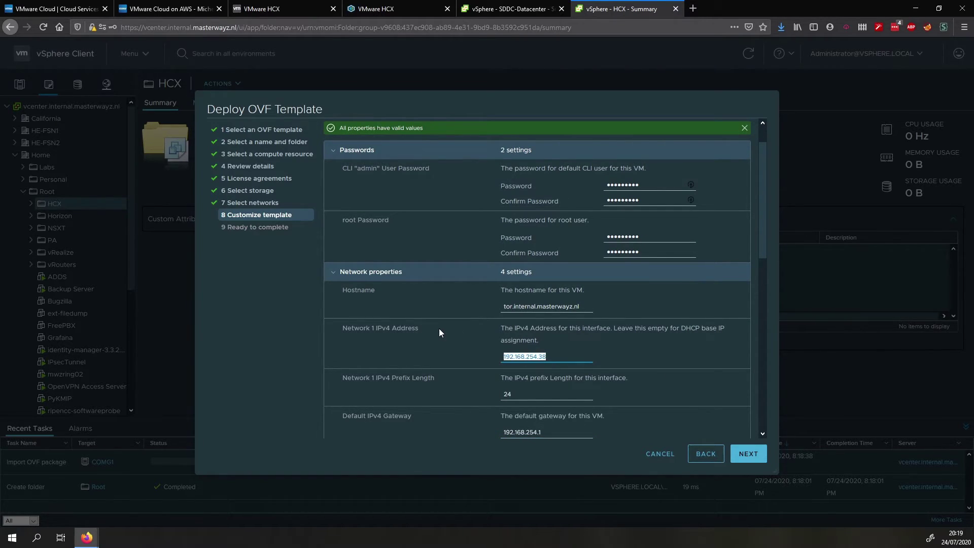
scroll(441, 334, down, 2)
click(522, 206)
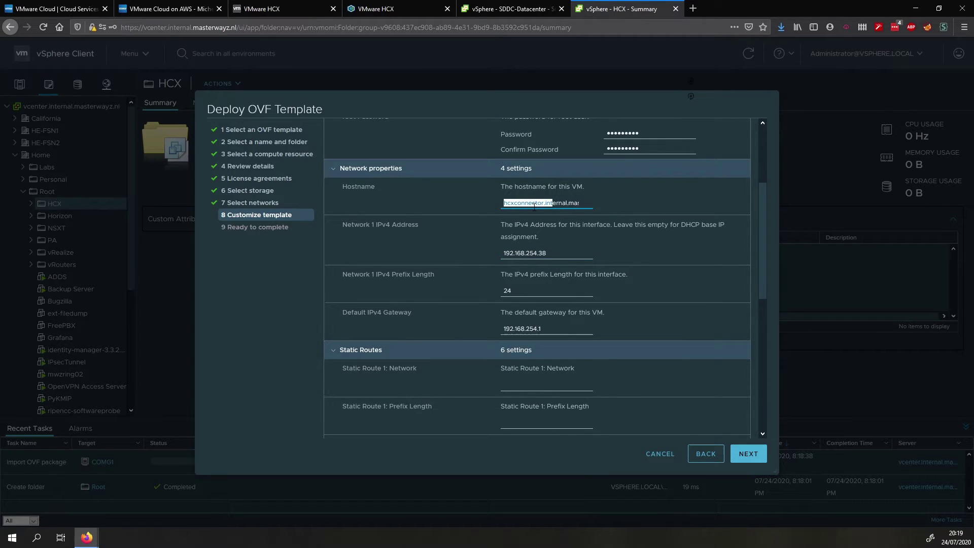
key(Home)
click(533, 204)
scroll(534, 264, down, 1)
scroll(548, 317, down, 4)
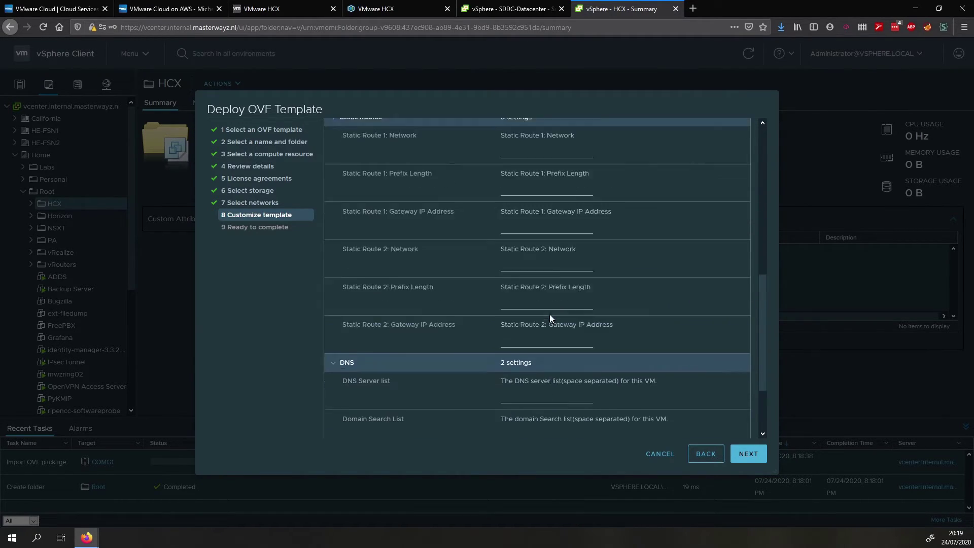
scroll(550, 315, up, 4)
scroll(539, 280, down, 5)
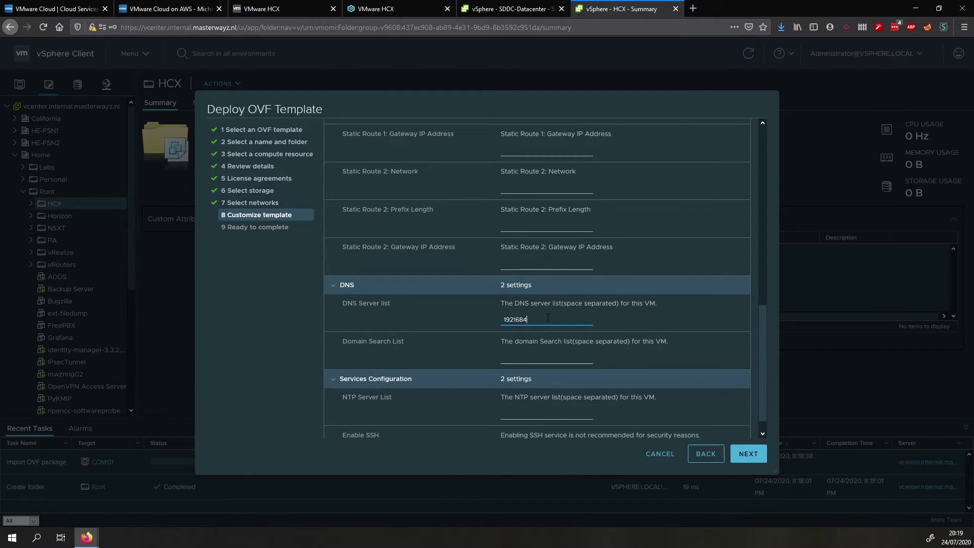
key(BackSpace)
key(BackSpace)
key(BackSpace)
key(BackSpace)
key(BackSpace)
key(BackSpace)
text(92.168.254)
click(525, 410)
text(192.168.254.210)
scroll(558, 389, down, 1)
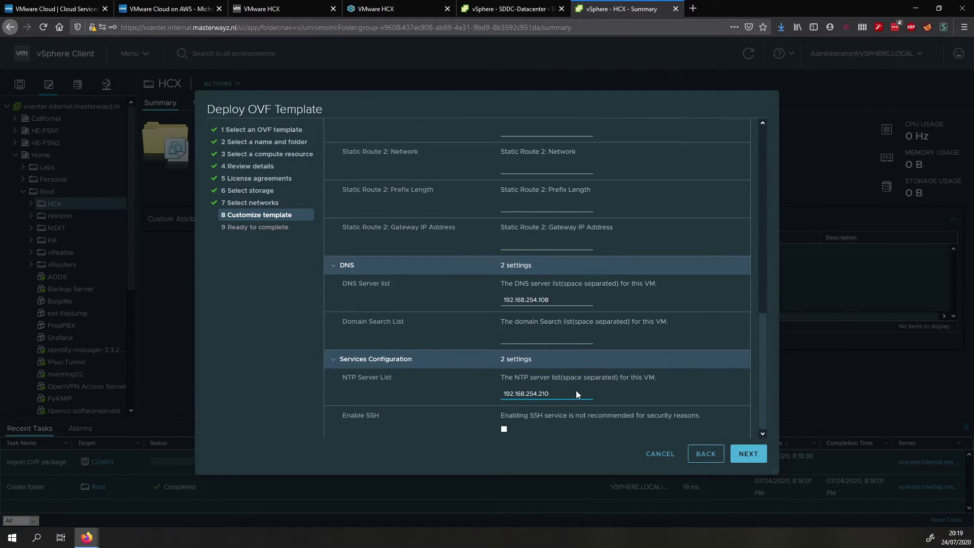
click(749, 454)
Finish the wizard so hcx-connector deploys and powers on at 192.168.254.38
click(748, 454)
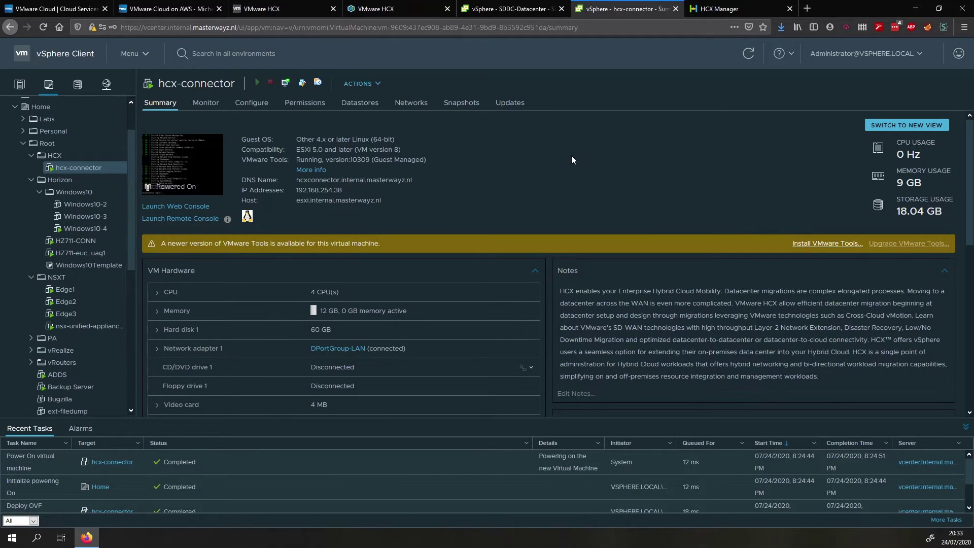
Sign in to HCX Manager as admin with the account password to reach the activation page
click(720, 9)
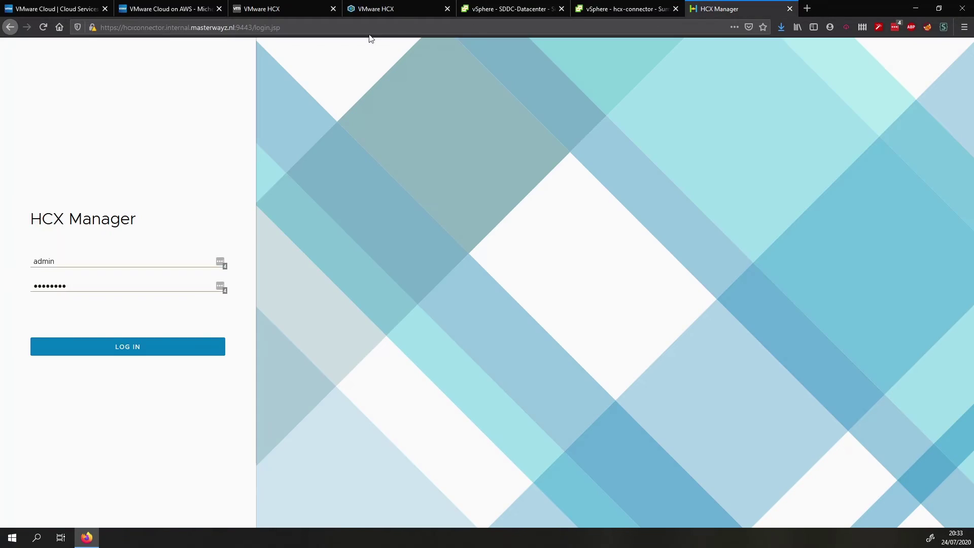
click(145, 351)
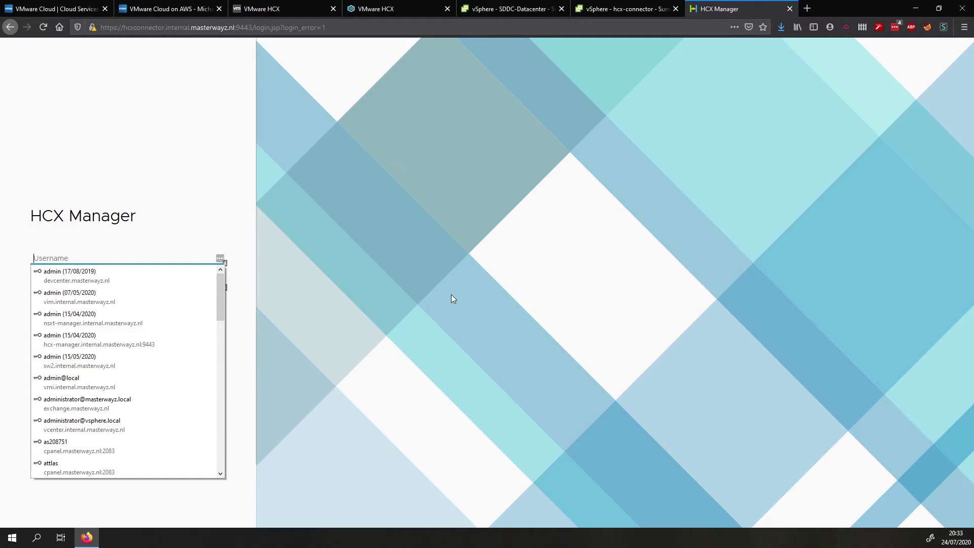
text(admin)
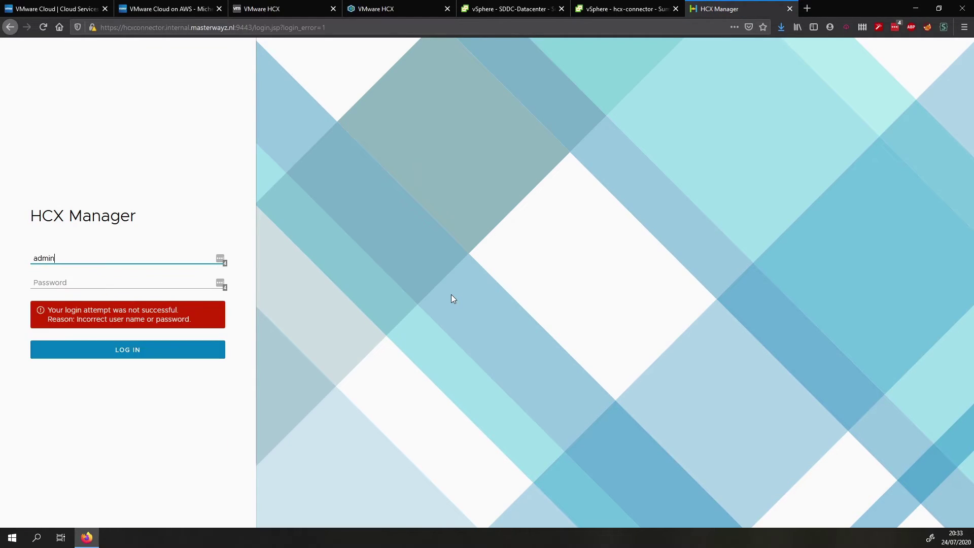
key(Tab)
text(•••••••••)
key(Return)
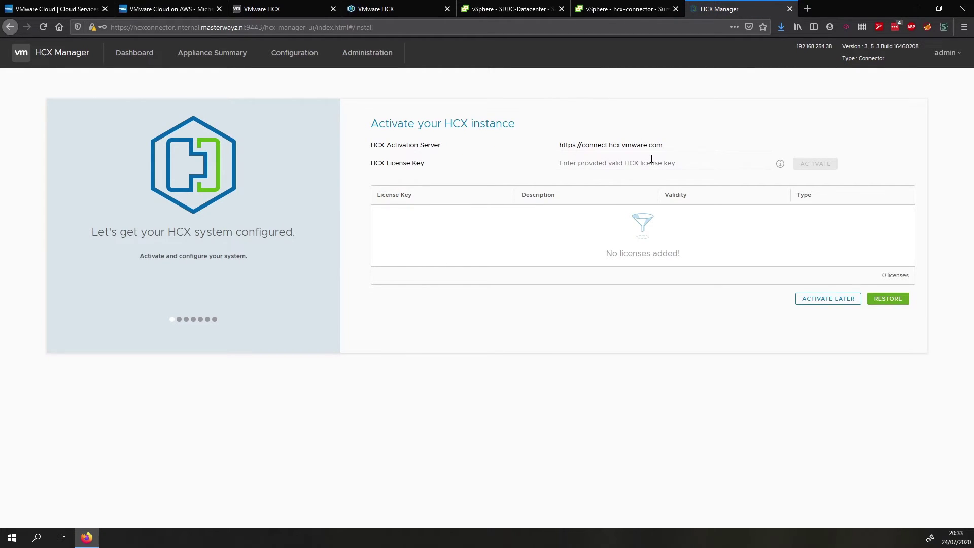
In the HCX cloud portal, create an HCX Connector activation key on the VMware Cloud on AWS subscription
click(413, 10)
click(305, 4)
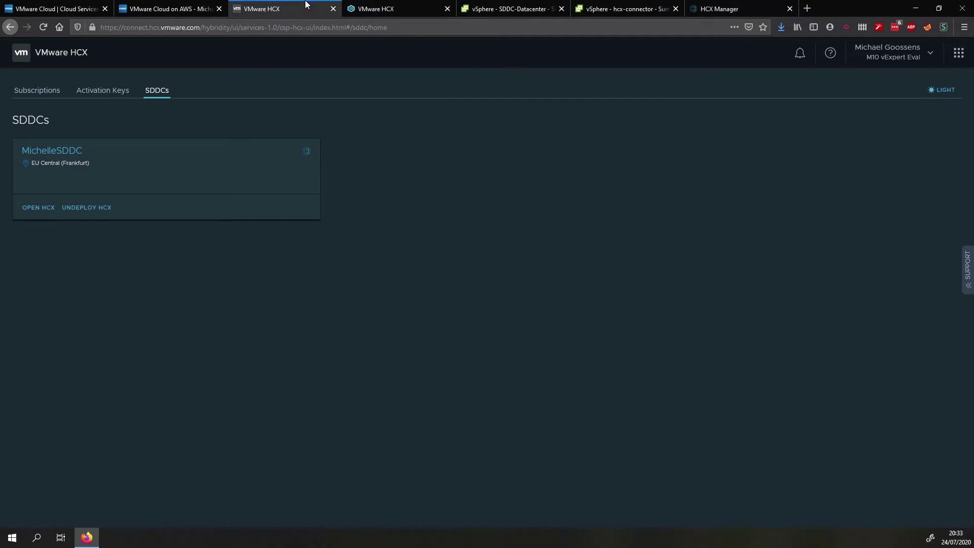
click(119, 98)
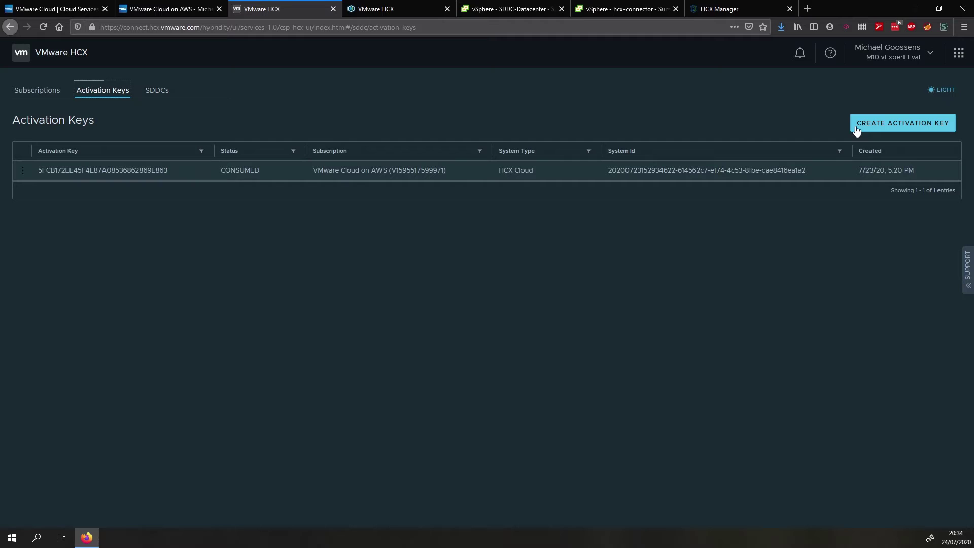
click(869, 125)
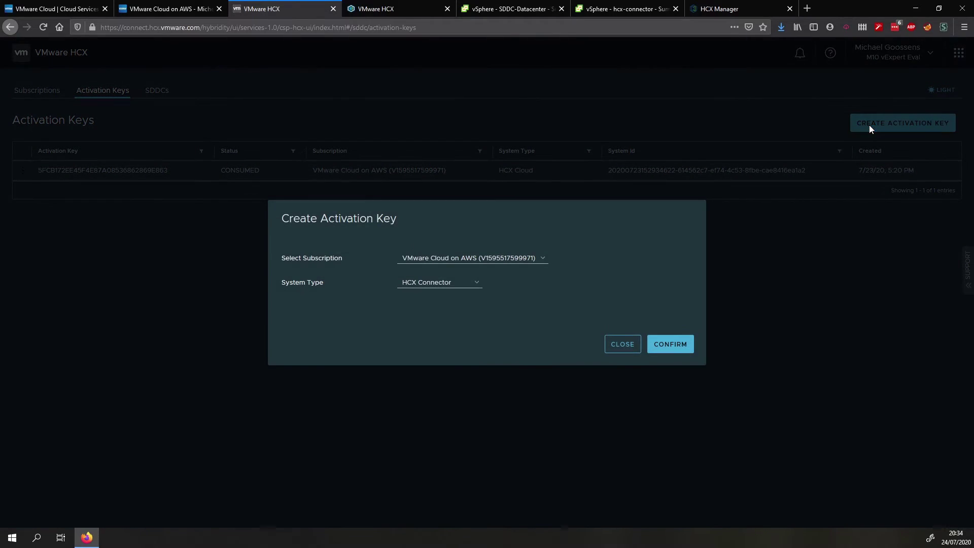
click(454, 284)
click(469, 258)
click(531, 270)
click(667, 341)
Copy the new key, paste it into HCX Manager's License Key field and activate
double_click(429, 317)
right_click(429, 317)
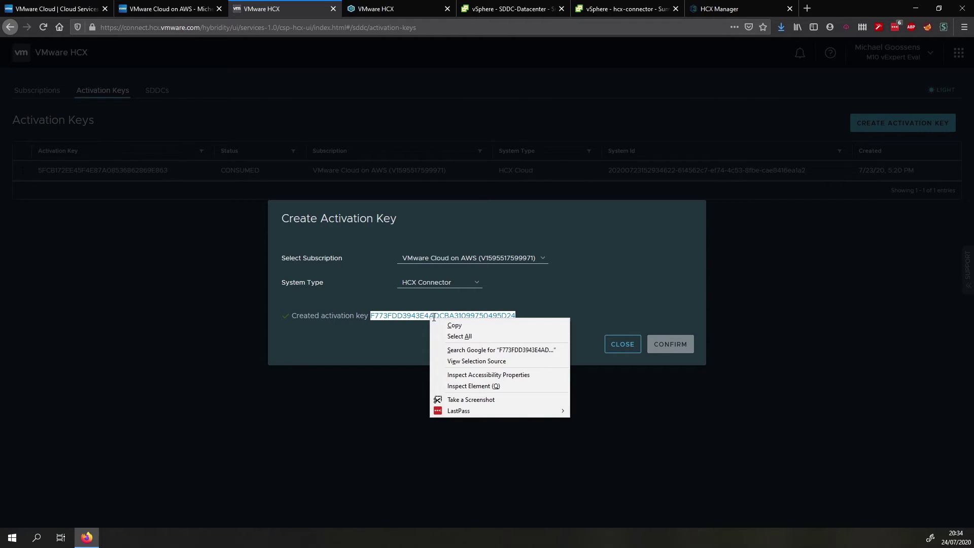
click(449, 324)
click(623, 345)
click(724, 9)
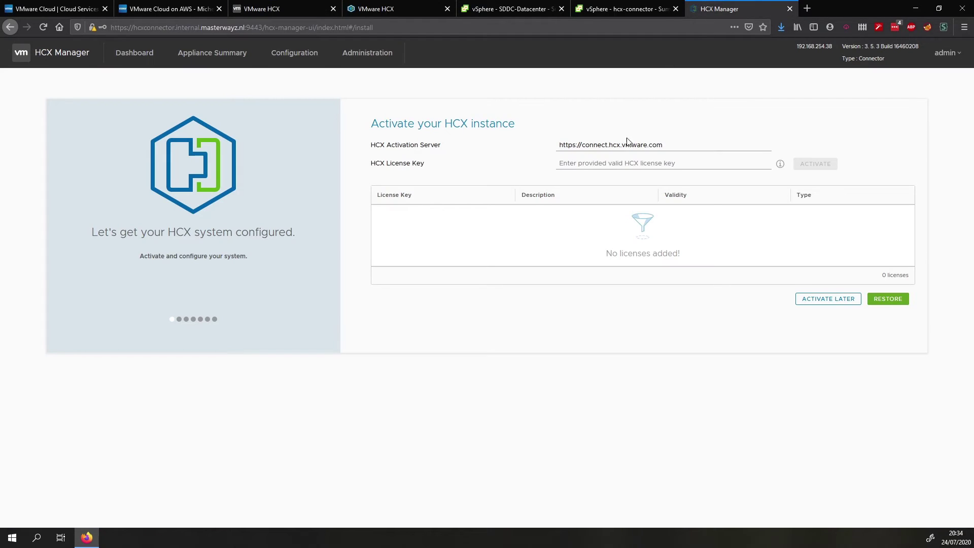
right_click(560, 161)
click(578, 195)
click(806, 163)
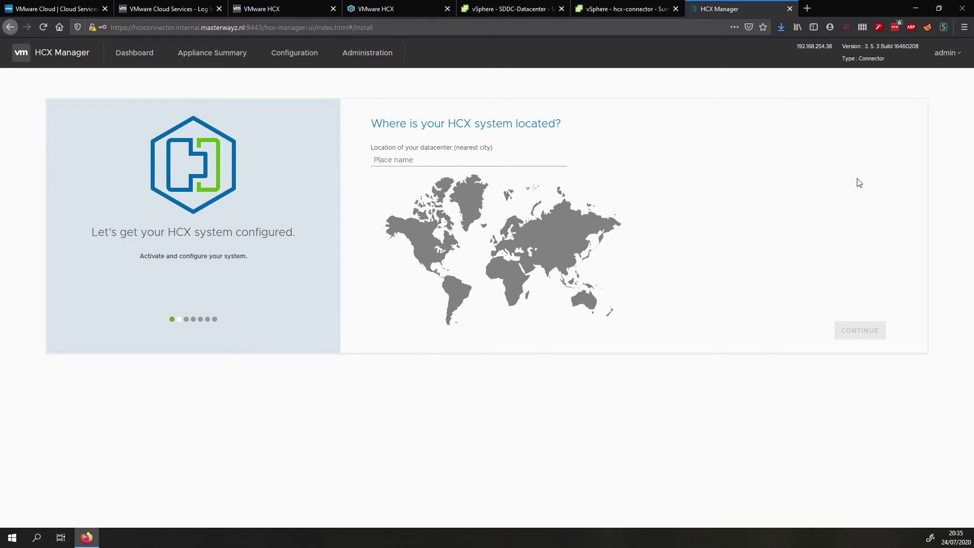
Set the location to Groningen, Netherlands and accept system name hcxconnector.internal.masterwayz.nl-enterprise
click(461, 162)
text(Gro)
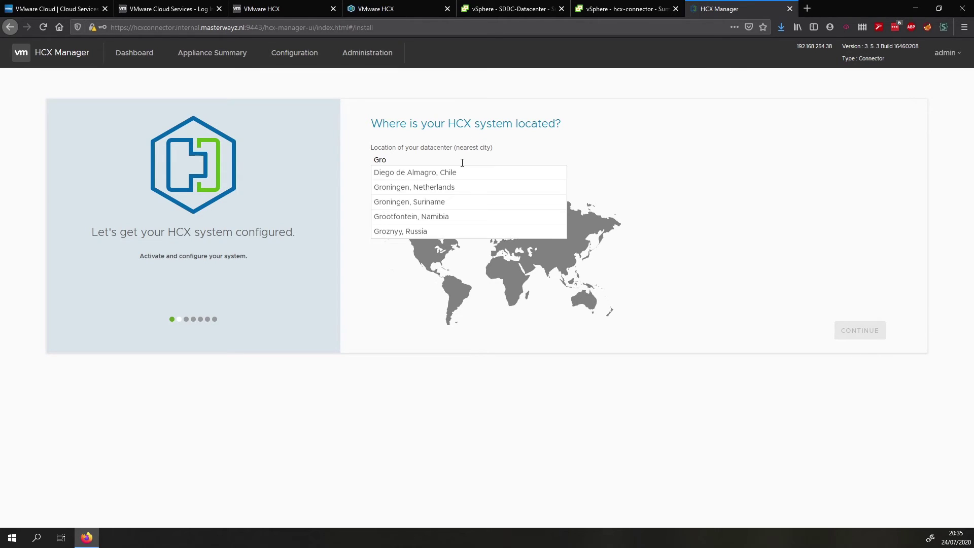
text(ning)
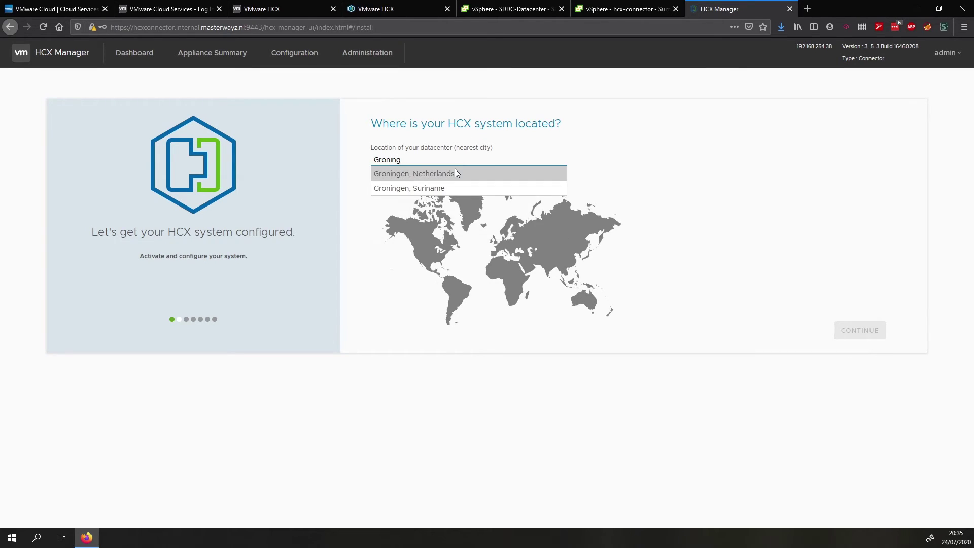
click(454, 173)
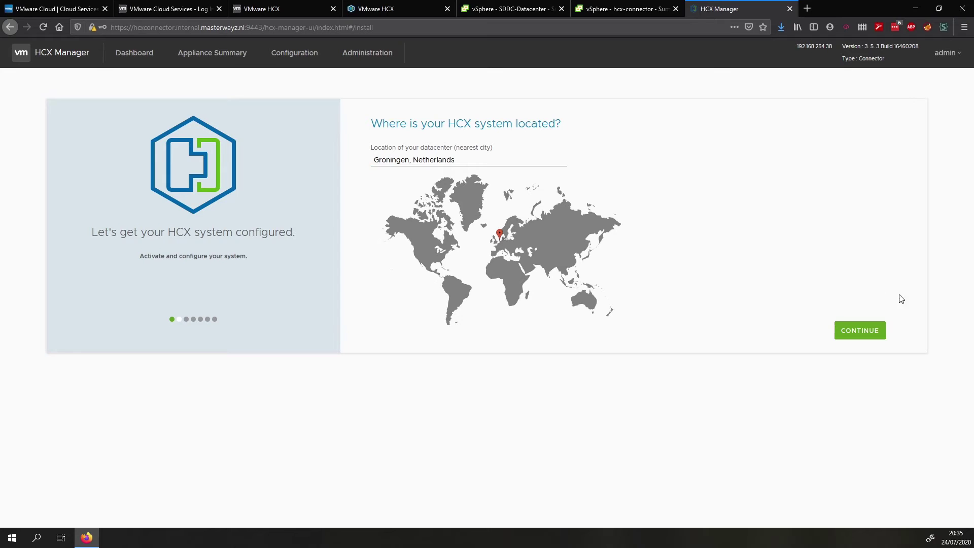
click(868, 336)
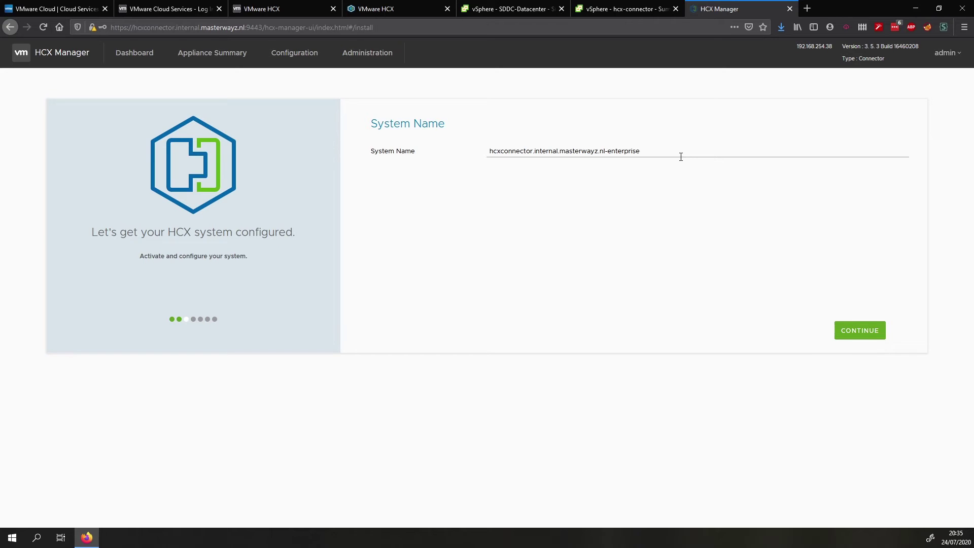
click(857, 332)
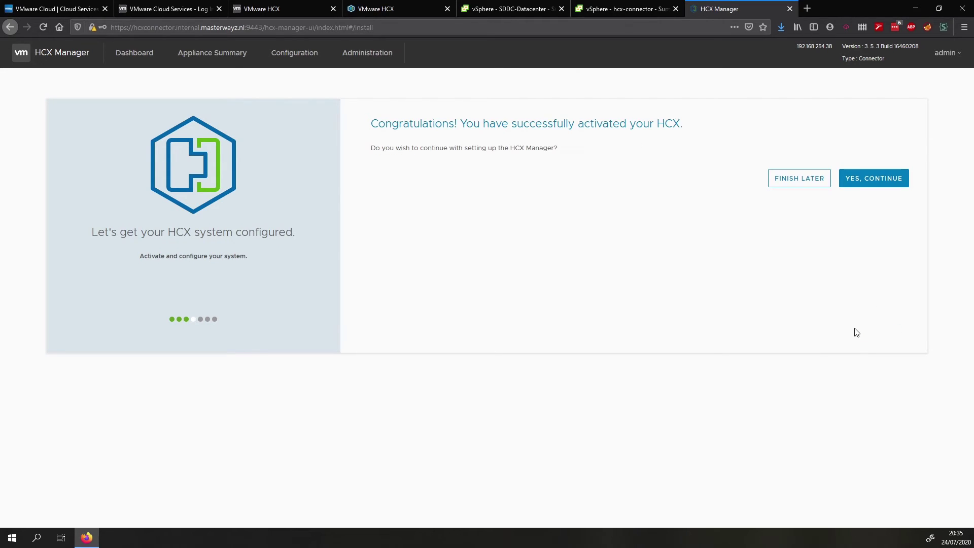
click(880, 189)
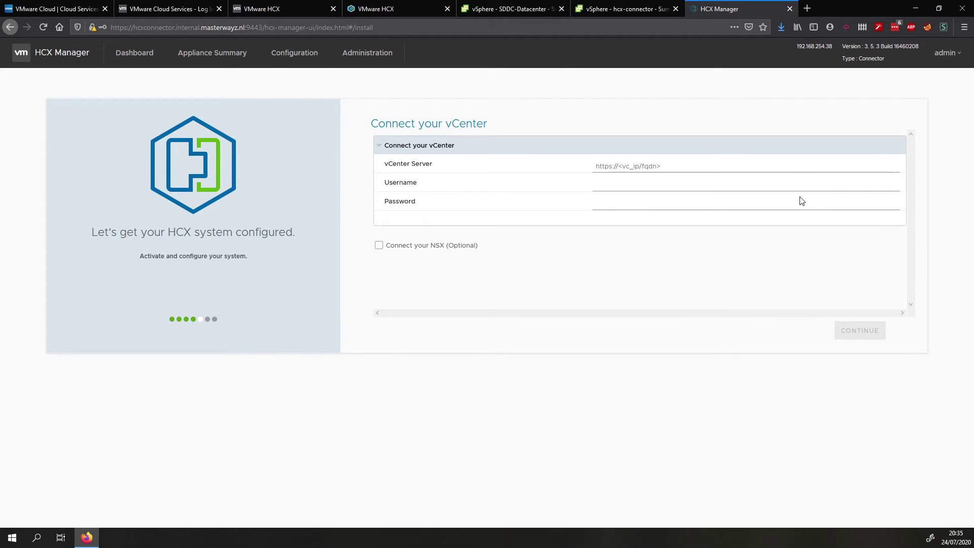
click(670, 171)
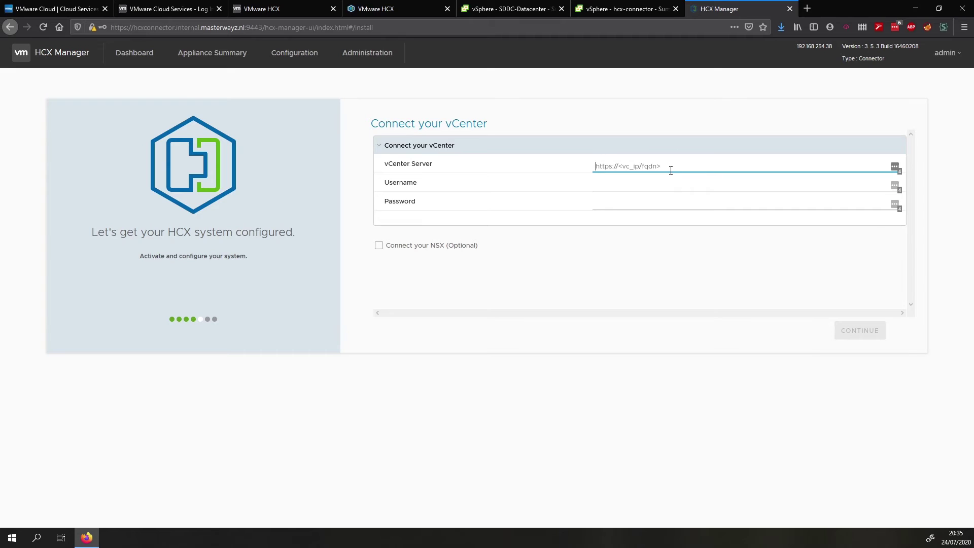
text(https://vcenter.internal.masterwayz.nl)
click(448, 249)
click(602, 187)
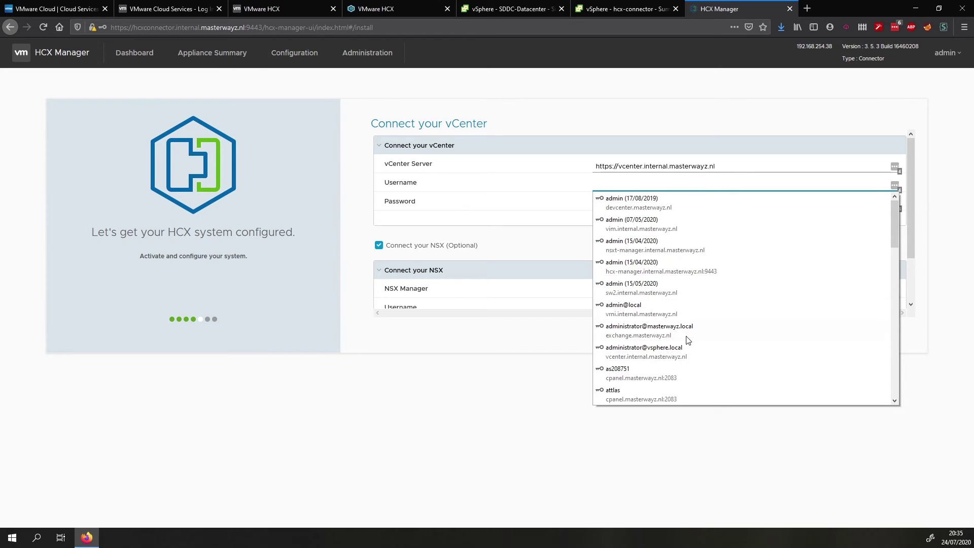
click(687, 352)
click(653, 292)
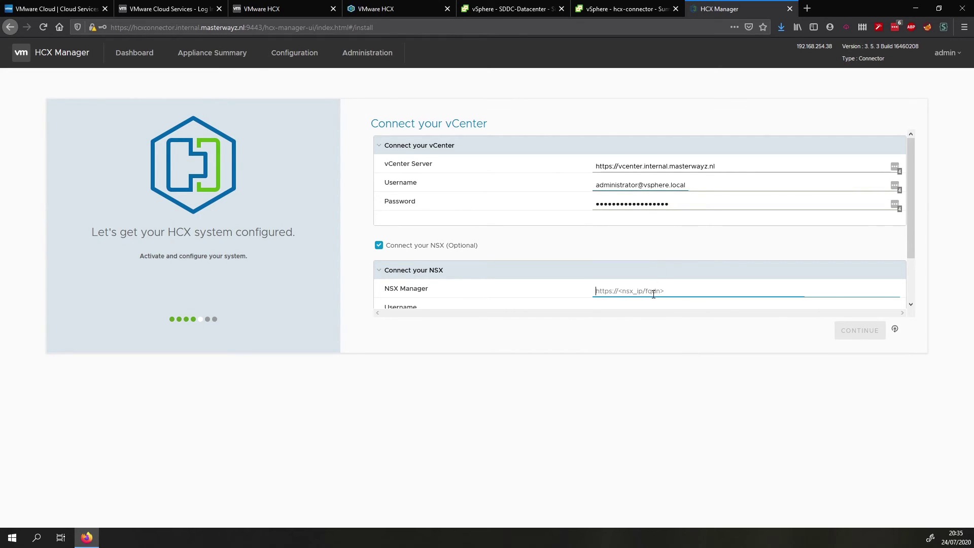
text(https://nsxt-manager.internal.mast)
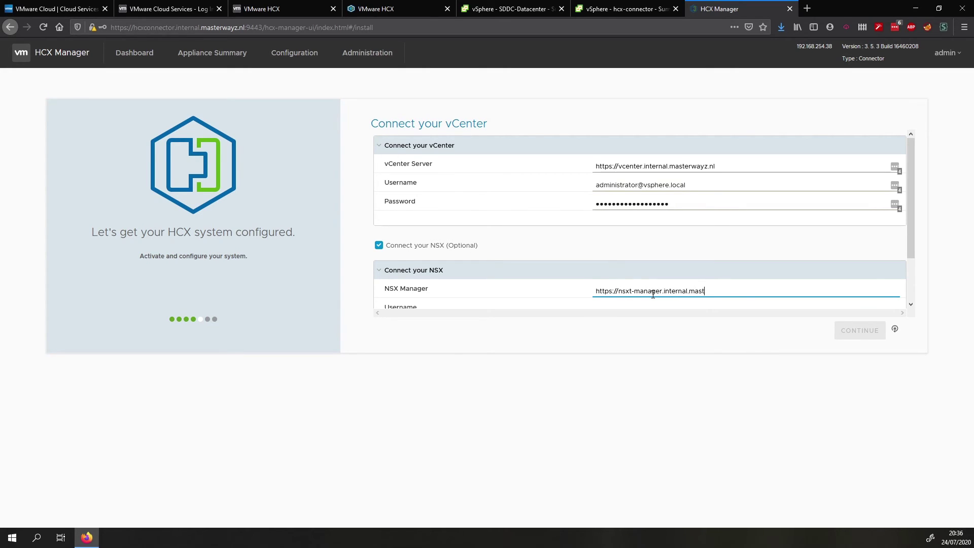
text(erwayz.nl)
key(Tab)
text(adm)
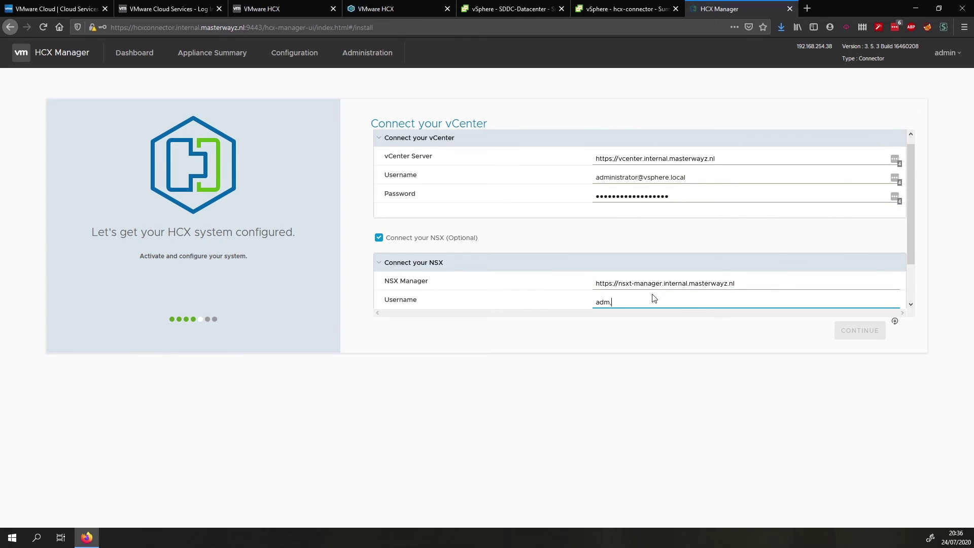
text(in)
scroll(644, 292, down, 1)
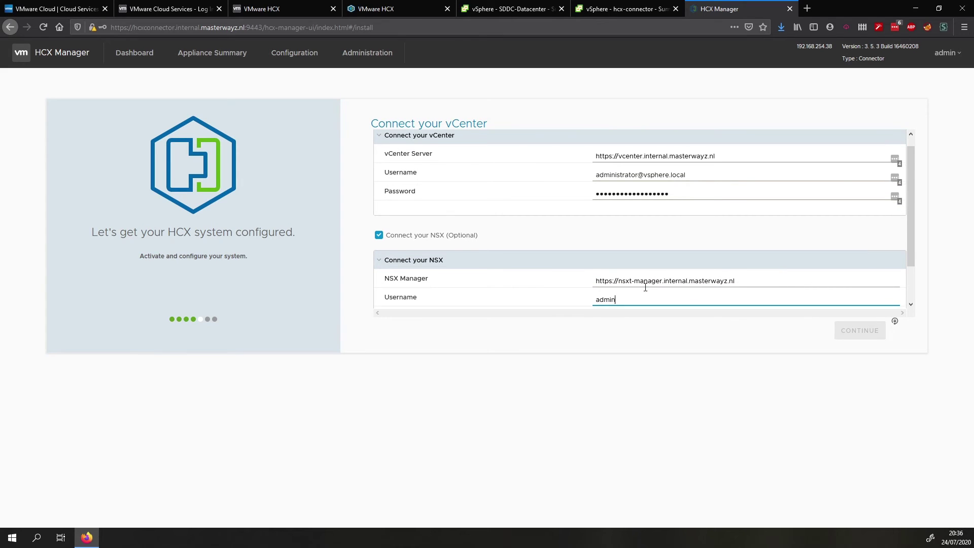
click(626, 275)
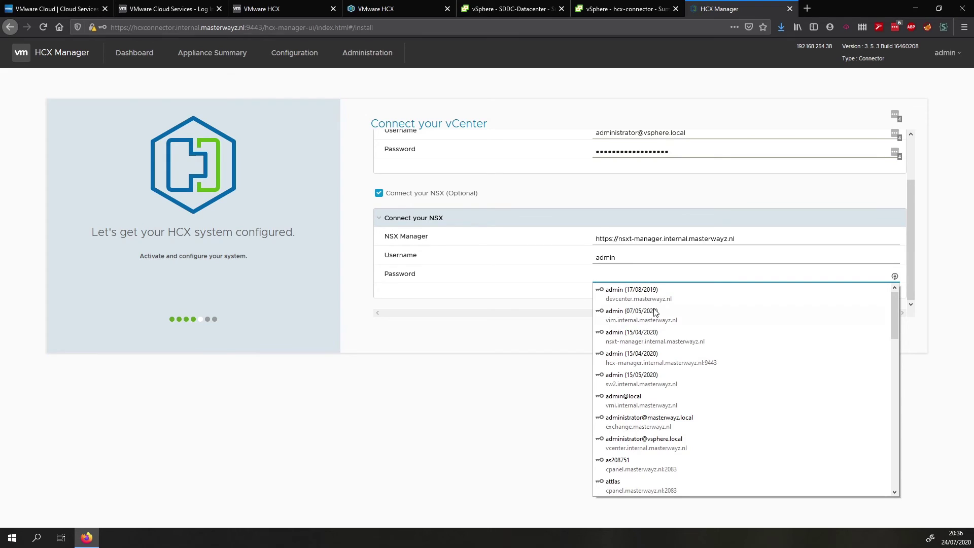
click(663, 341)
click(860, 330)
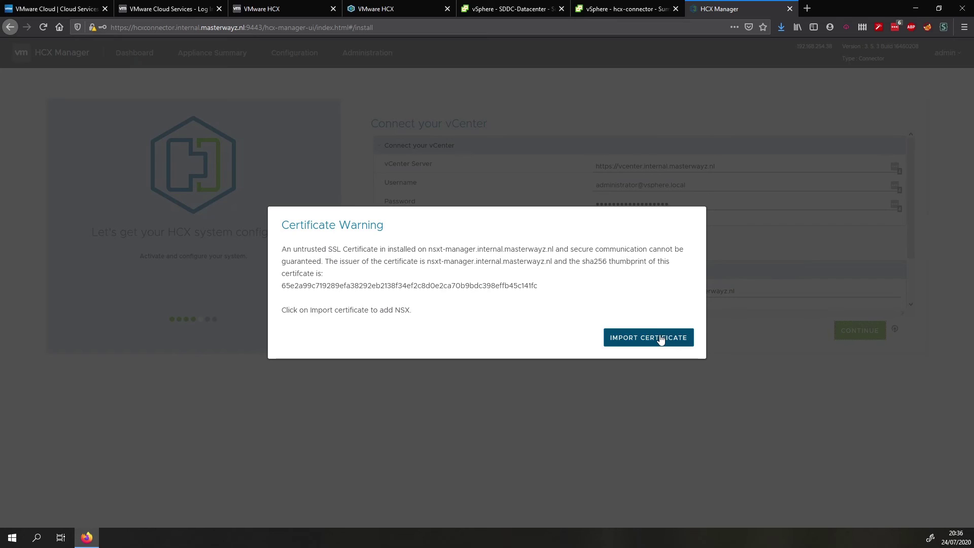
click(659, 338)
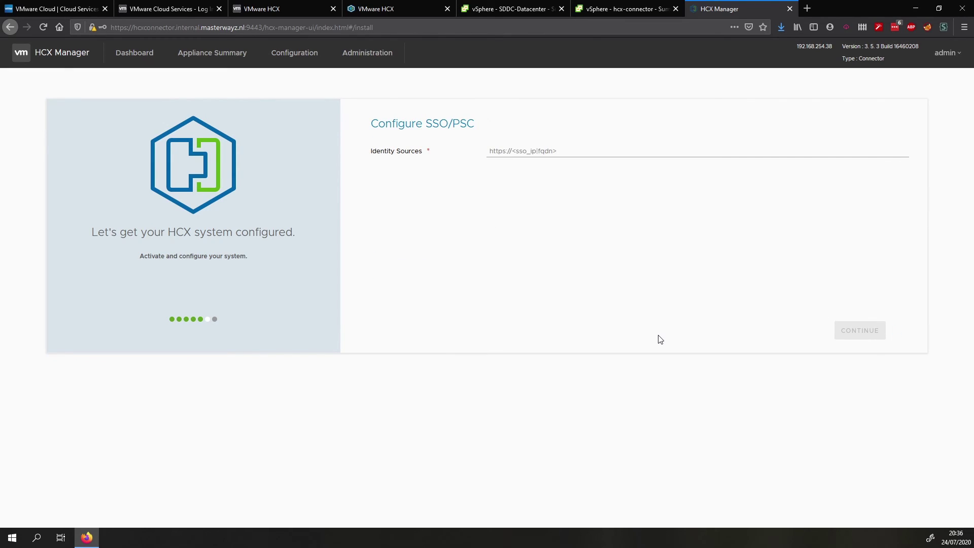
click(562, 150)
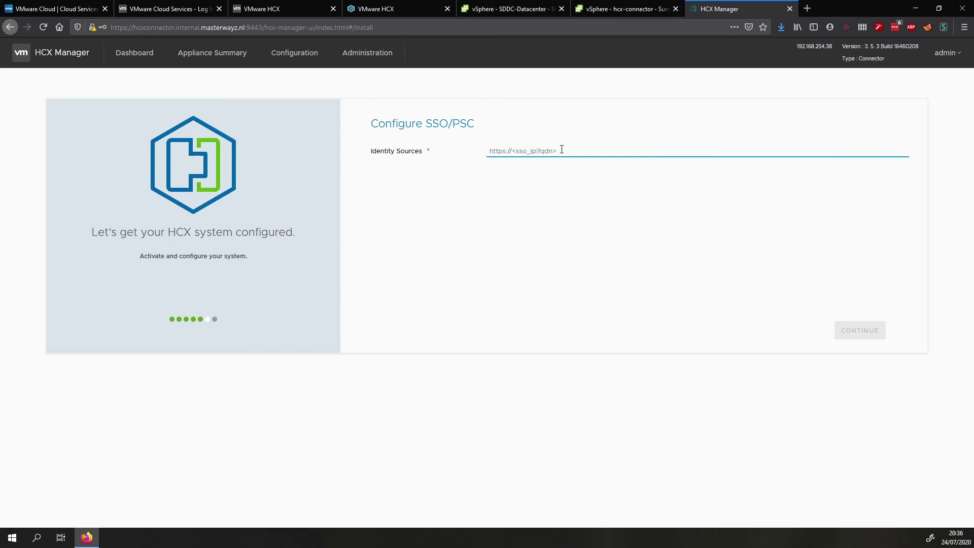
text(https://vcen)
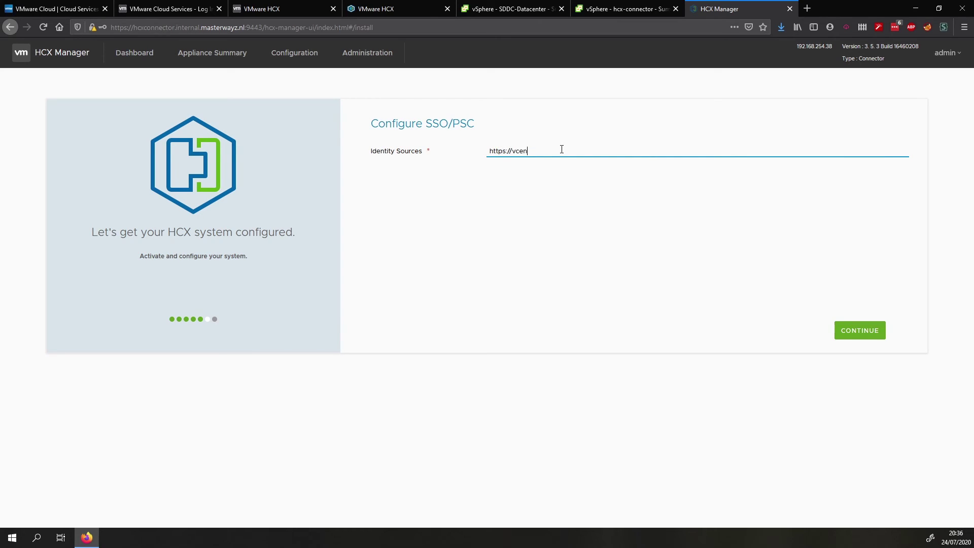
text(ter.internal.masterwayz.nl)
click(863, 330)
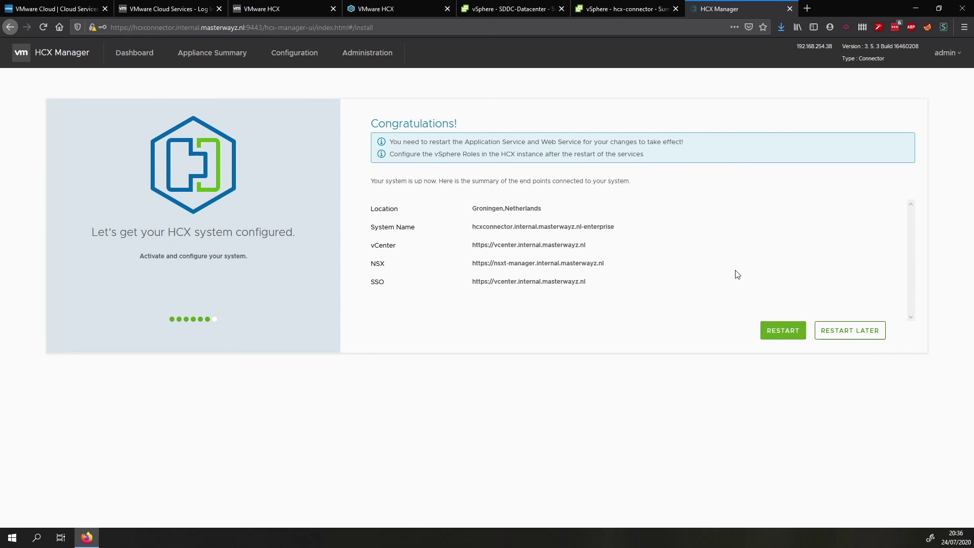
Restart the HCX Application Service and Web Service from the Congratulations summary
click(782, 331)
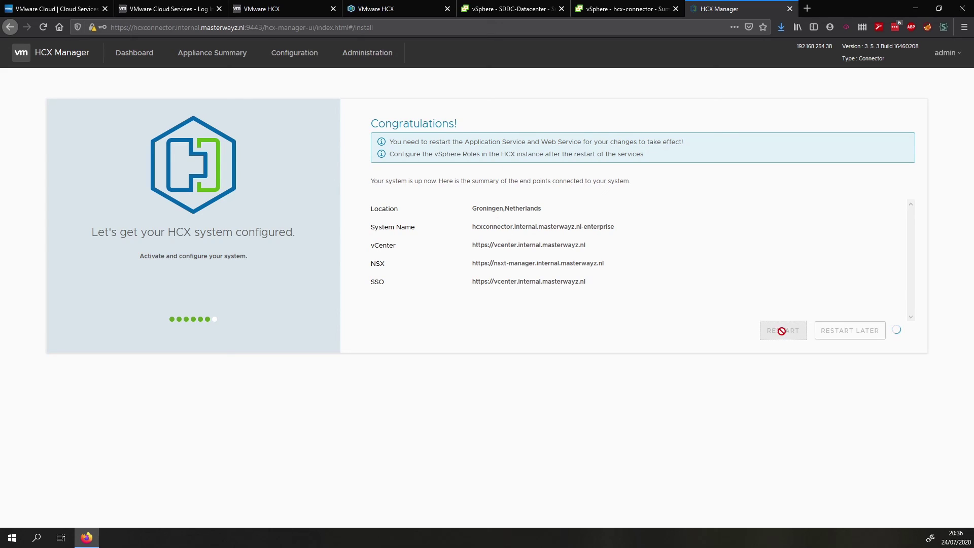